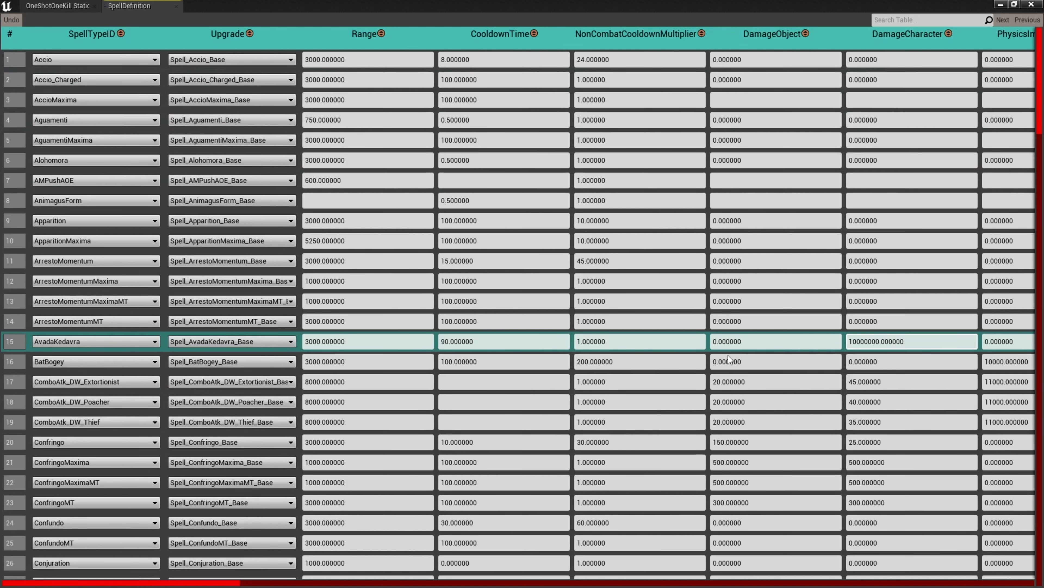
Copy the DamageCharacter value of the AvadaKedavra row
left_click(13, 345)
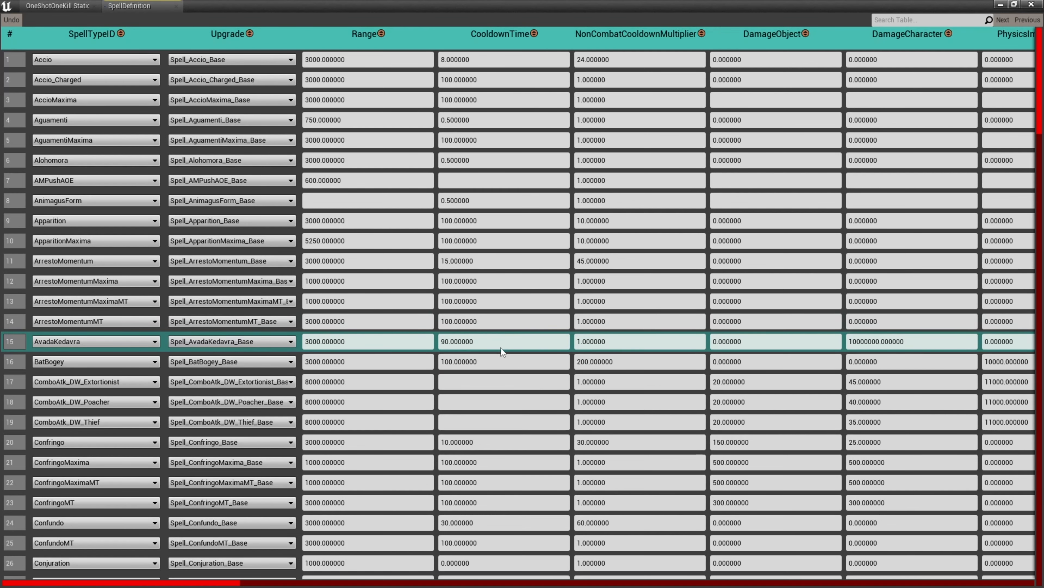
left_click(588, 340)
left_click_drag(913, 348, 844, 348)
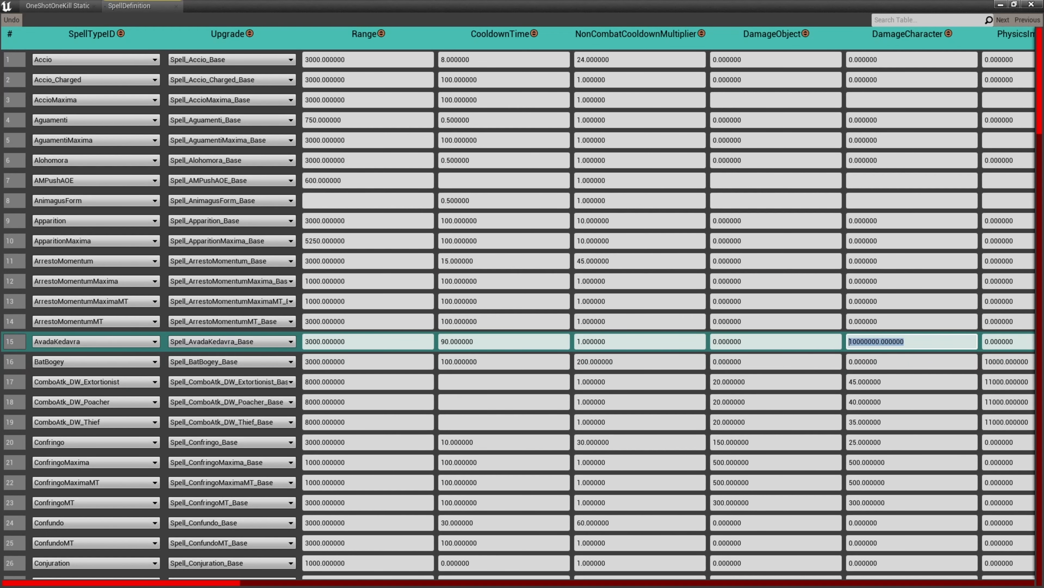
scroll(523, 313, "down", 2)
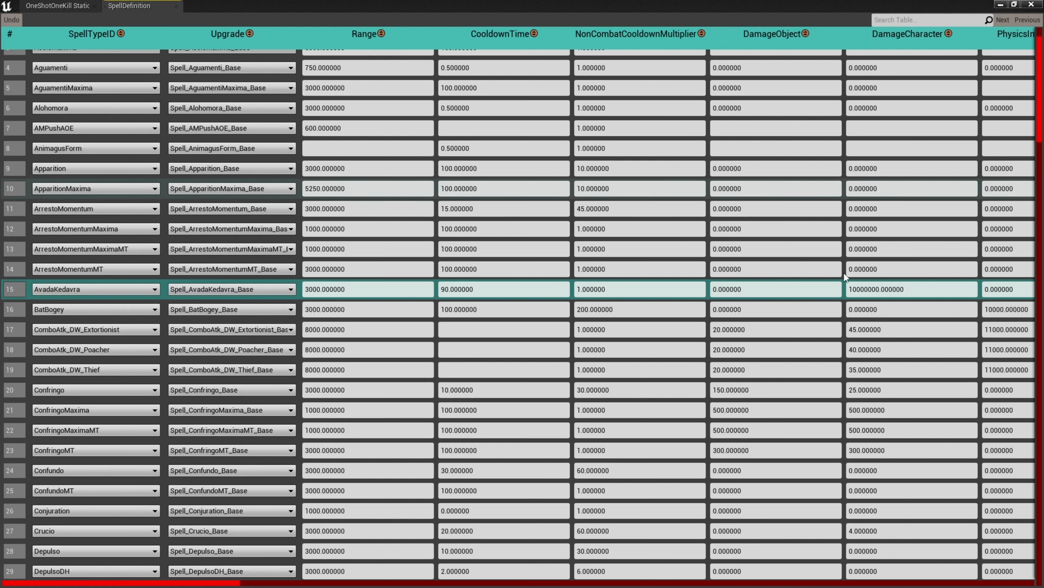
left_click(916, 292)
key("ctrl+c")
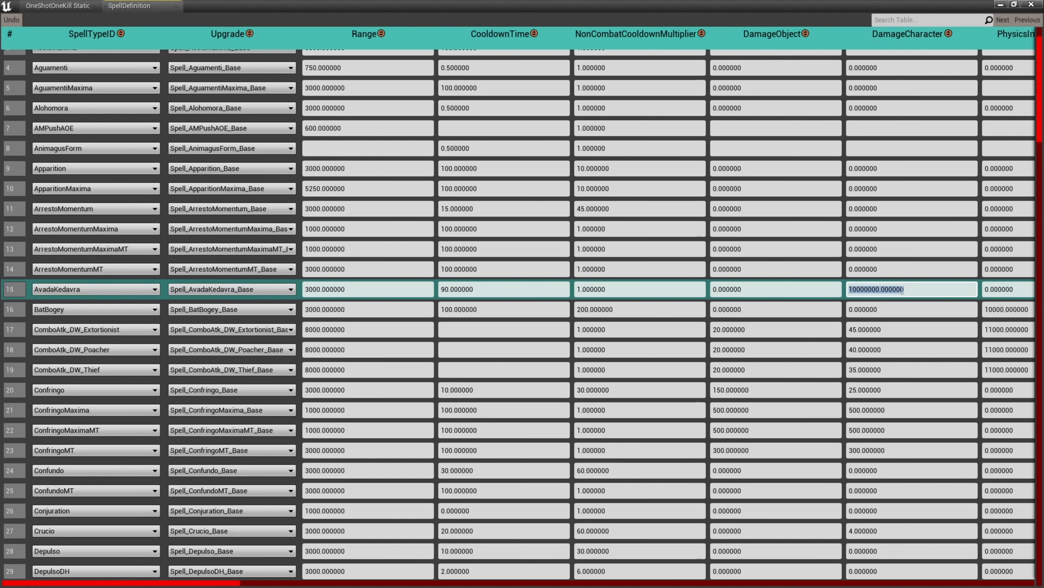
right_click(894, 290)
left_click(920, 332)
left_click(917, 289)
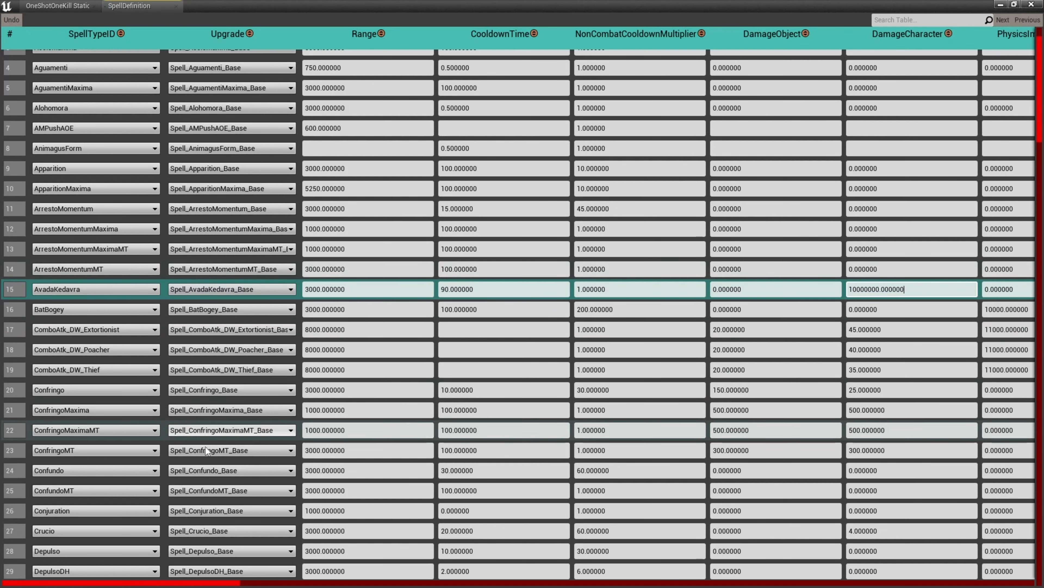
Replace the Confringo row's DamageCharacter value with the copied 10000000
left_click(93, 382)
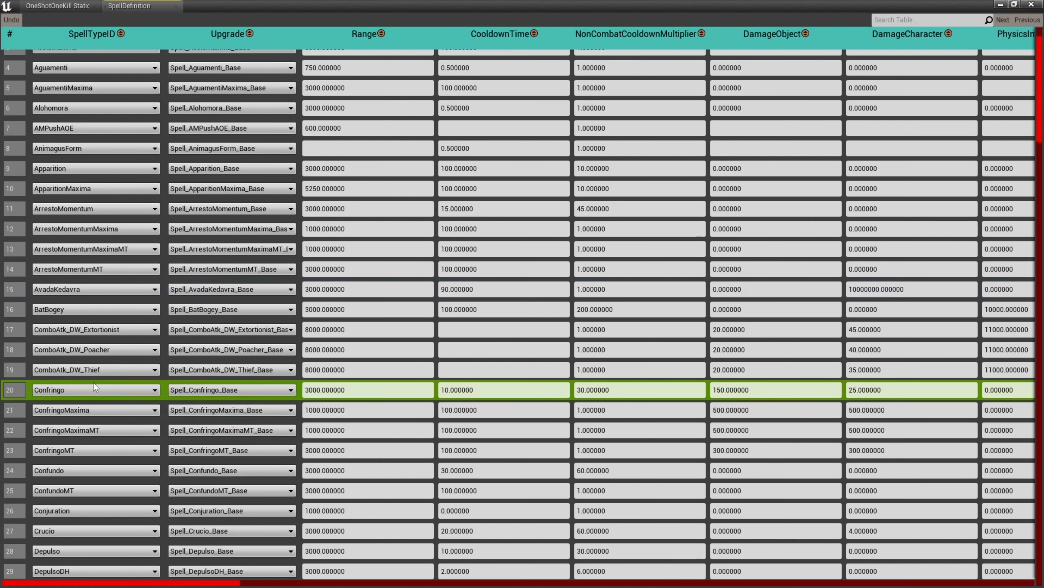
left_click_drag(909, 389, 857, 390)
key("ctrl+v")
key("Return")
Set the DamageCharacter value of the Crucio row to 10000000
scroll(383, 309, "down", 1)
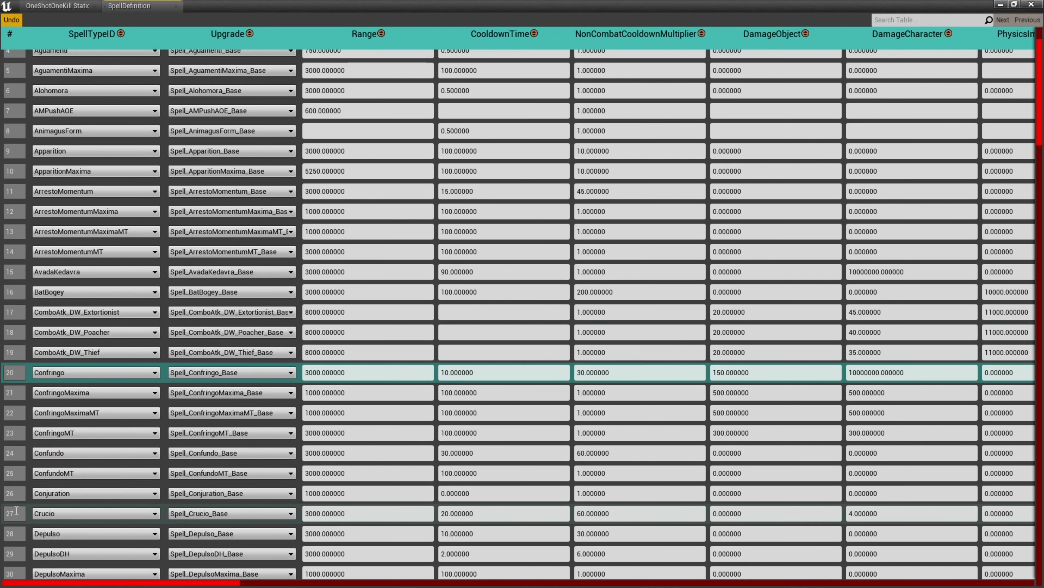
left_click(19, 520)
scroll(494, 473, "down", 1)
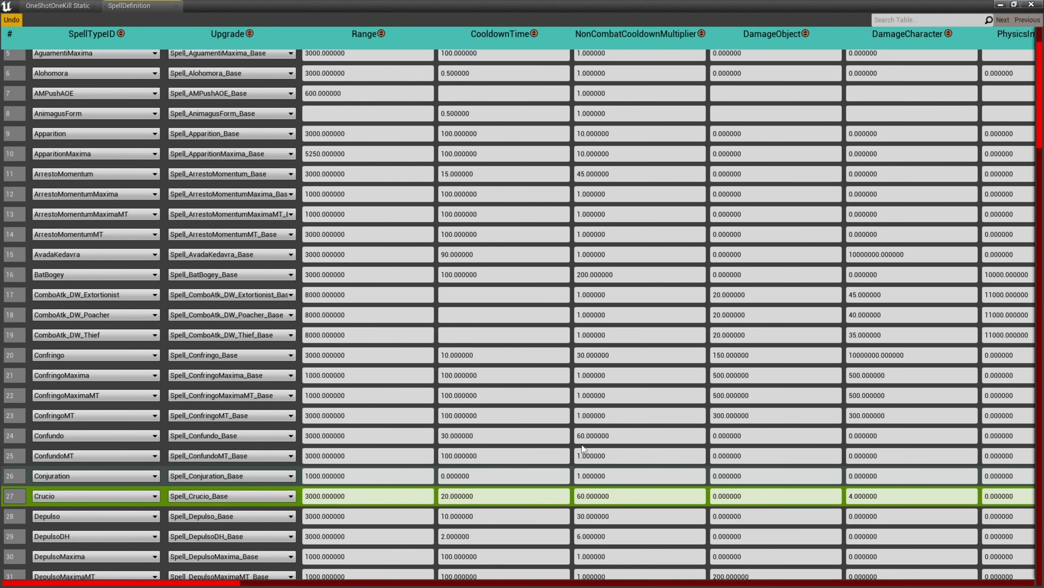
left_click(875, 496)
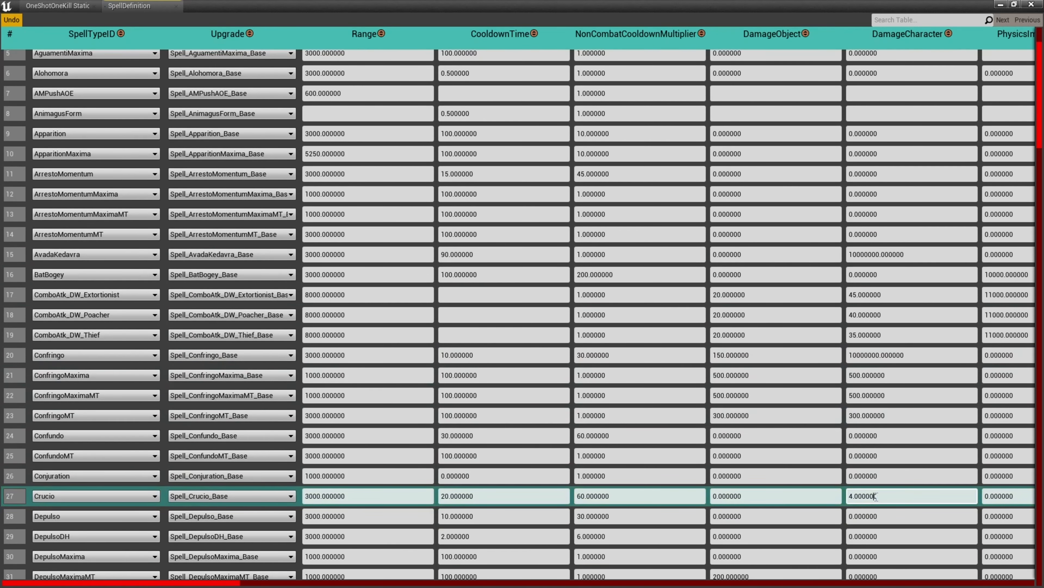
key("ctrl+v")
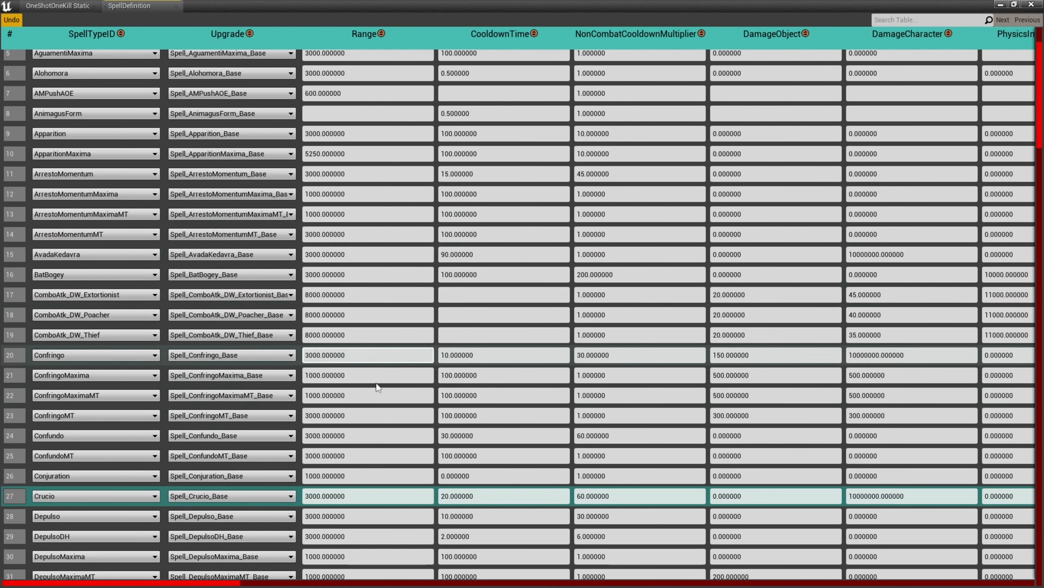
Set the DamageCharacter value of the Diffindo row to 10000000
scroll(290, 456, "down", 5)
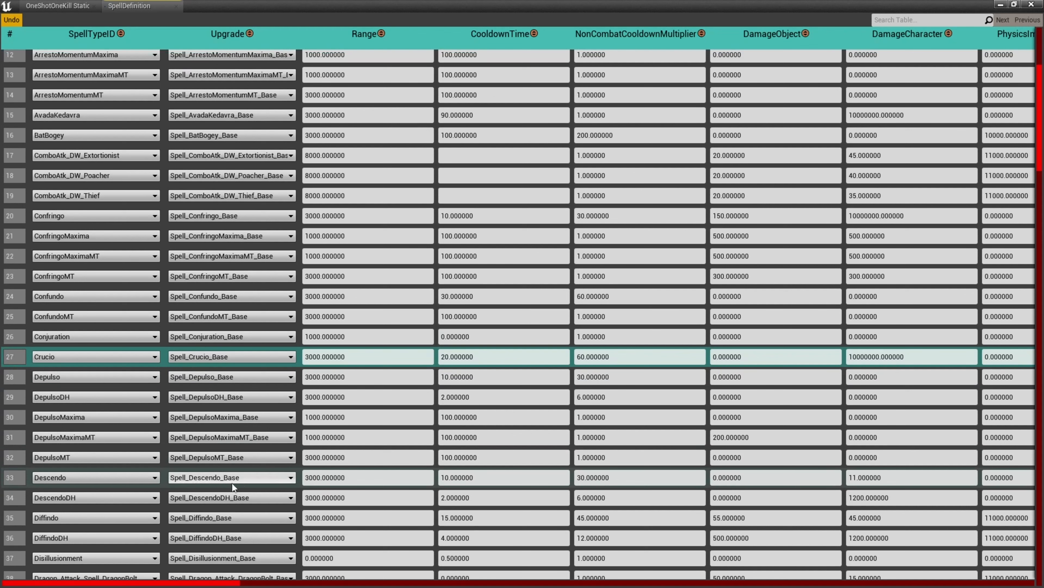
left_click(15, 519)
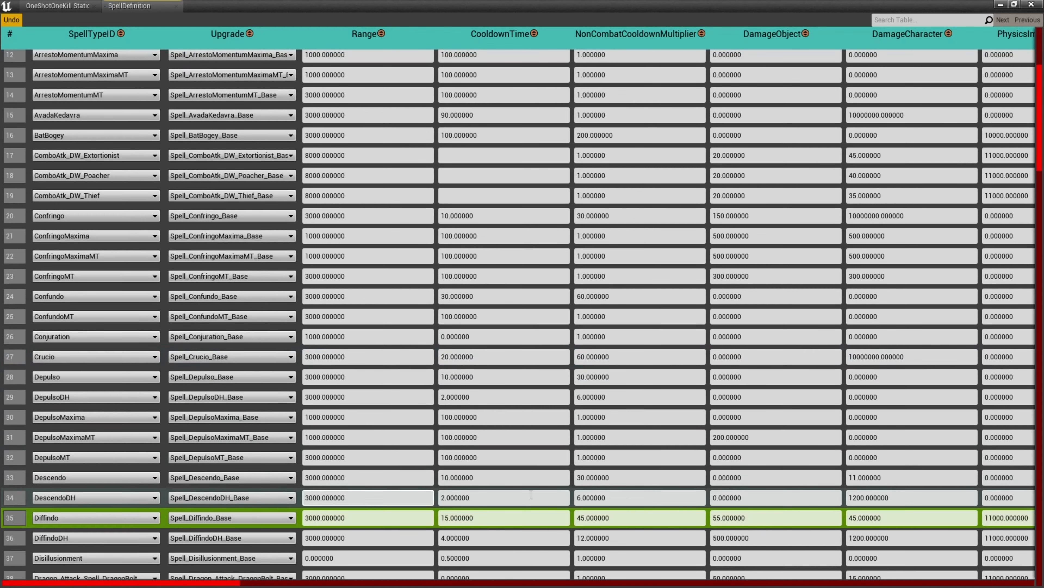
left_click(865, 519)
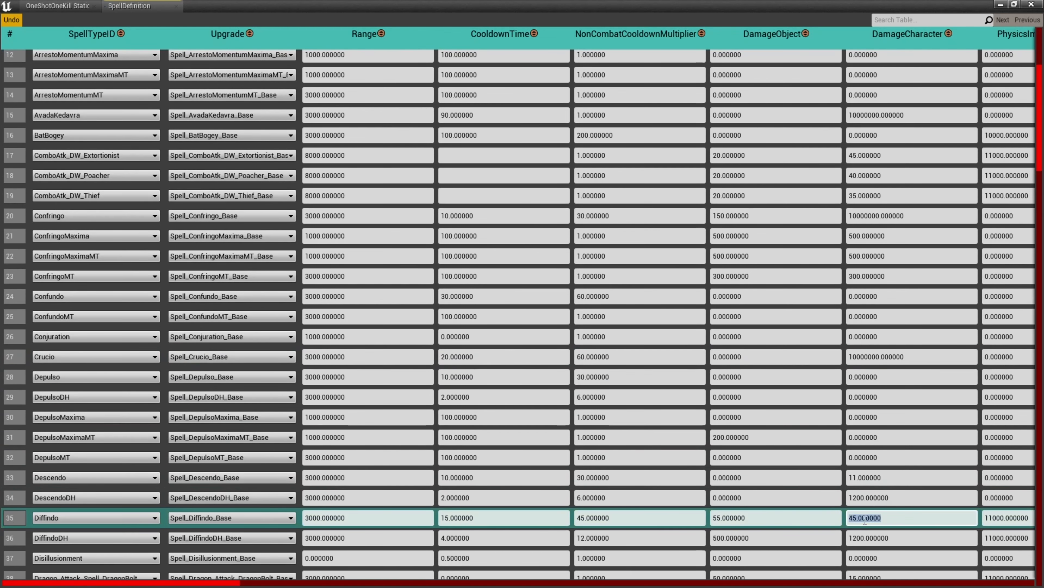
key("Return")
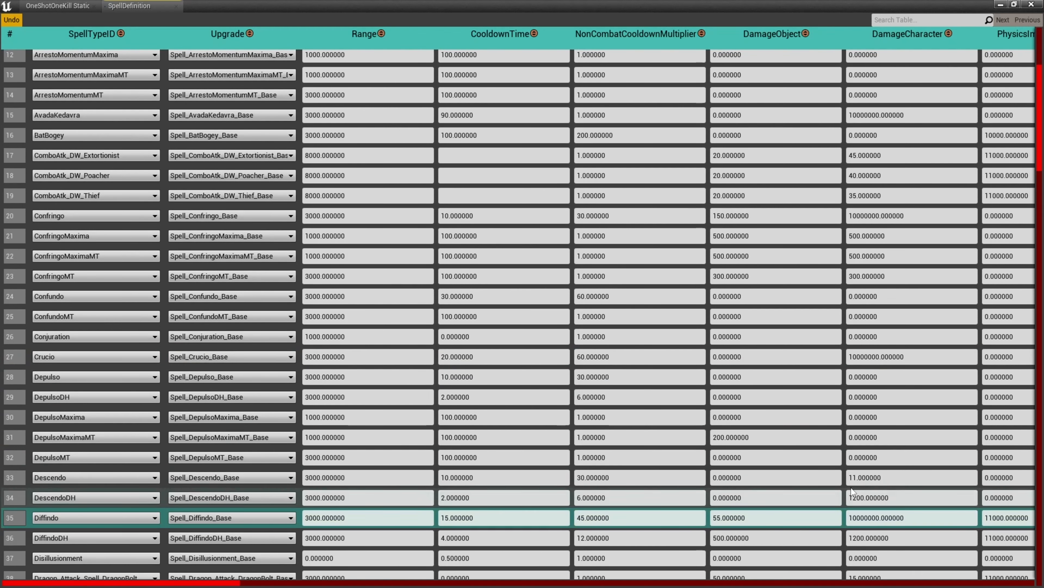
Set the DamageCharacter value of the Expelliarmus row to 10000000
scroll(504, 318, "down", 3)
scroll(489, 337, "down", 3)
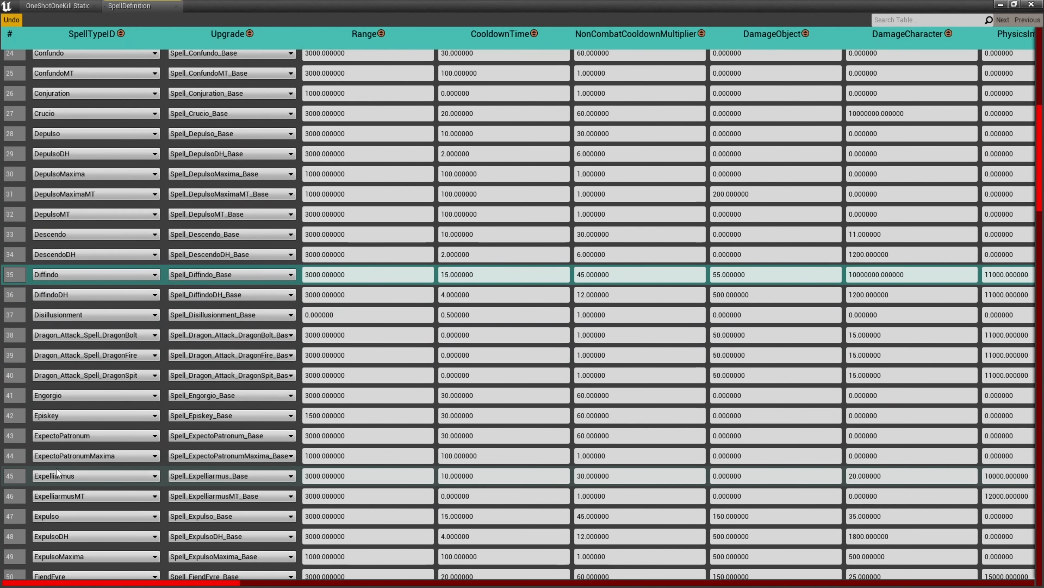
left_click(14, 475)
left_click(908, 477)
key("ctrl+v")
key("Return")
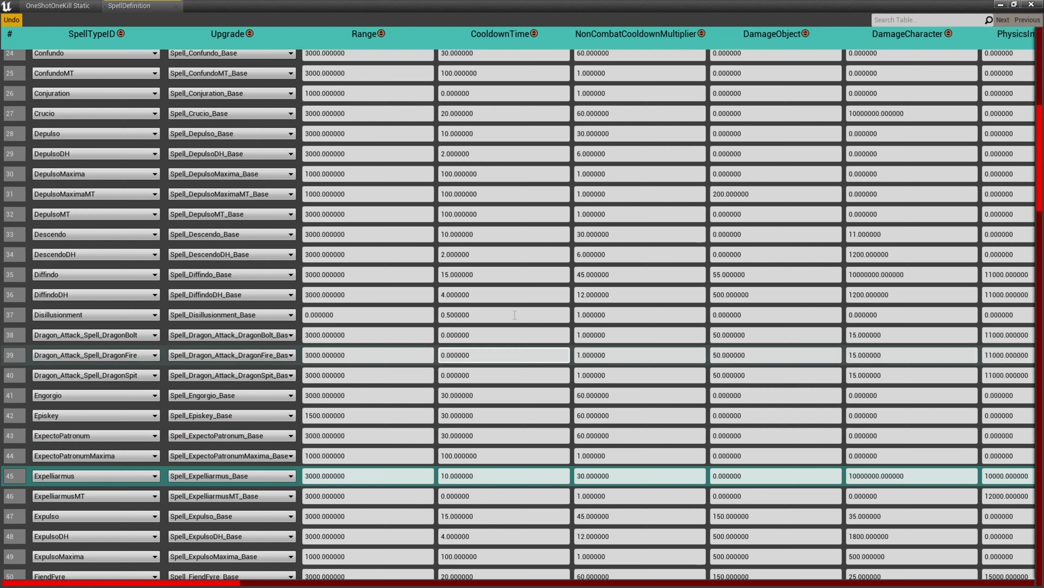
Set the DamageCharacter value of the Expulso row to 10000000
scroll(370, 370, "down", 1)
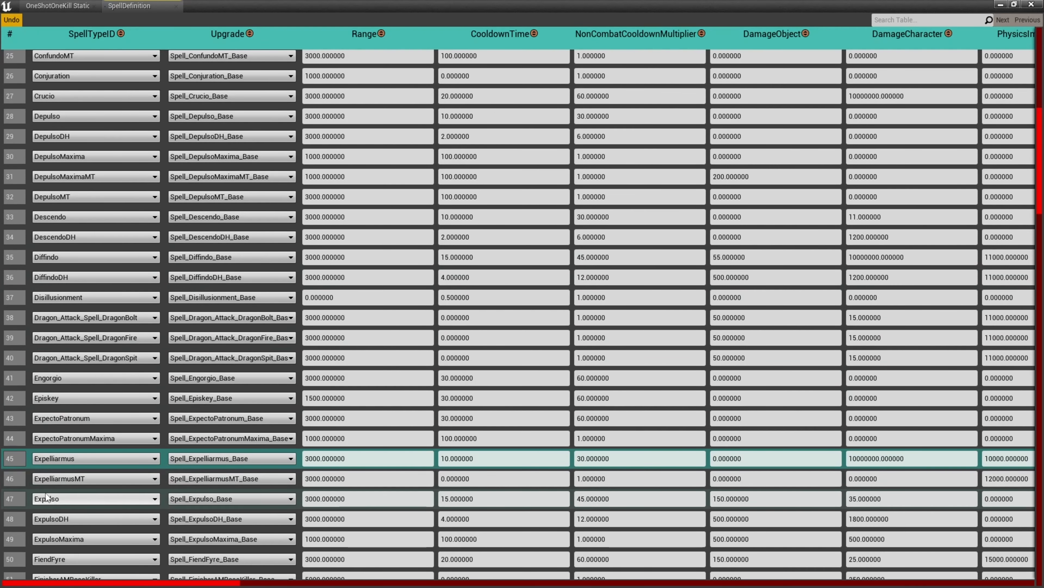
left_click(58, 494)
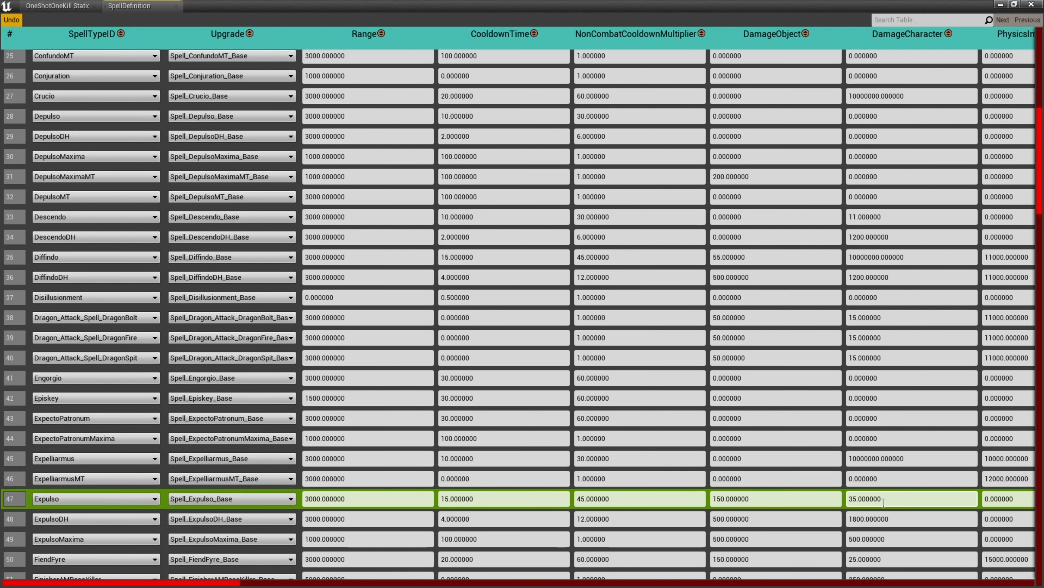
left_click(912, 499)
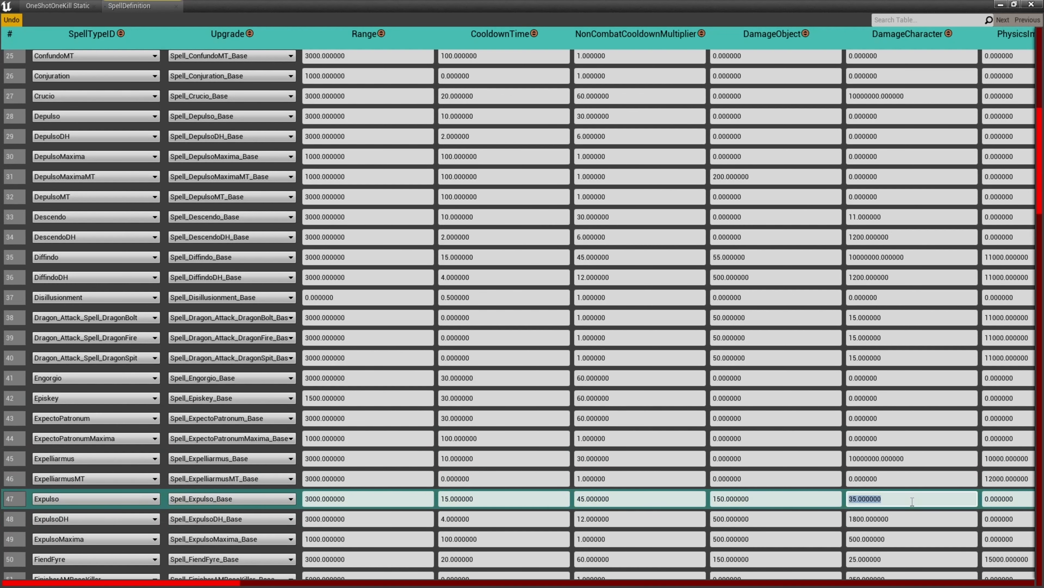
type("10000000.000000")
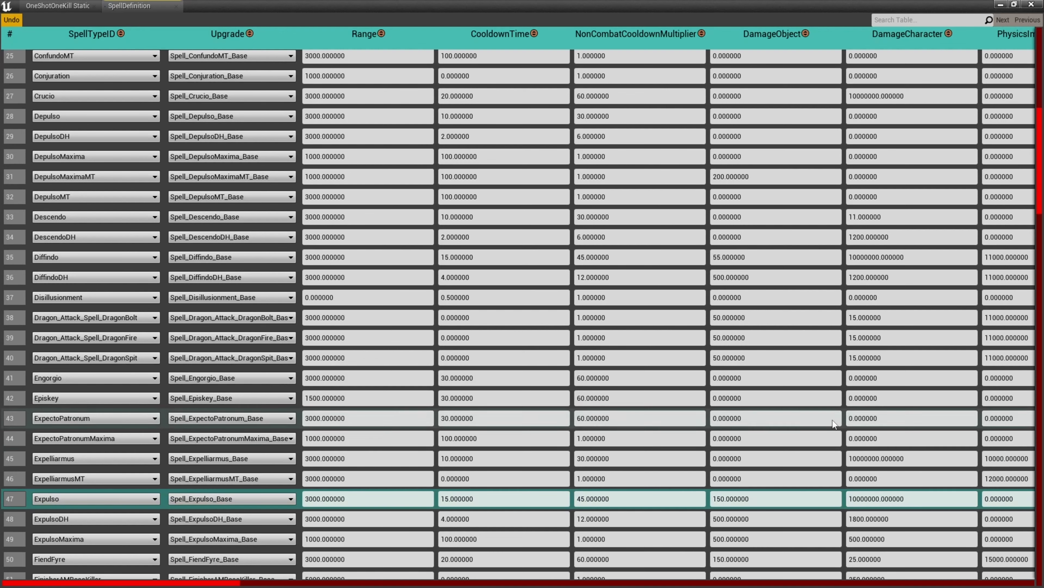
Set the DamageCharacter value of the Incendio row to 10000000
scroll(645, 335, "down", 8)
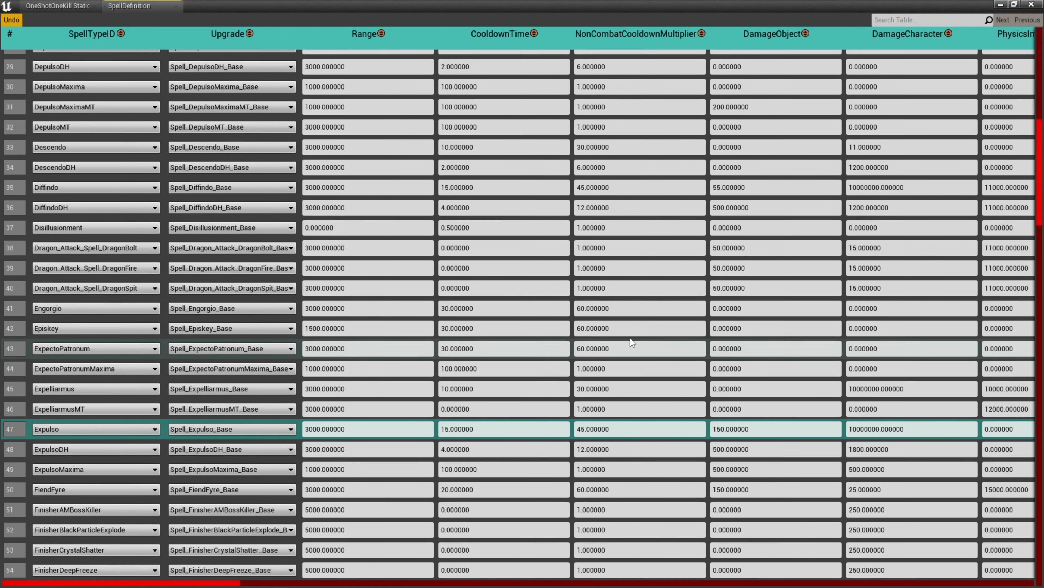
scroll(449, 308, "down", 10)
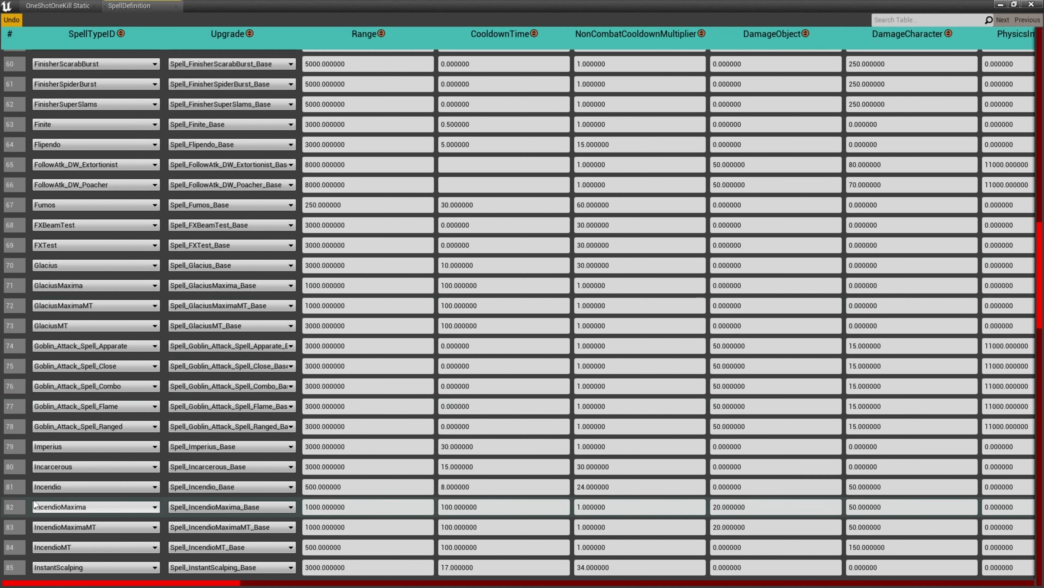
left_click(36, 483)
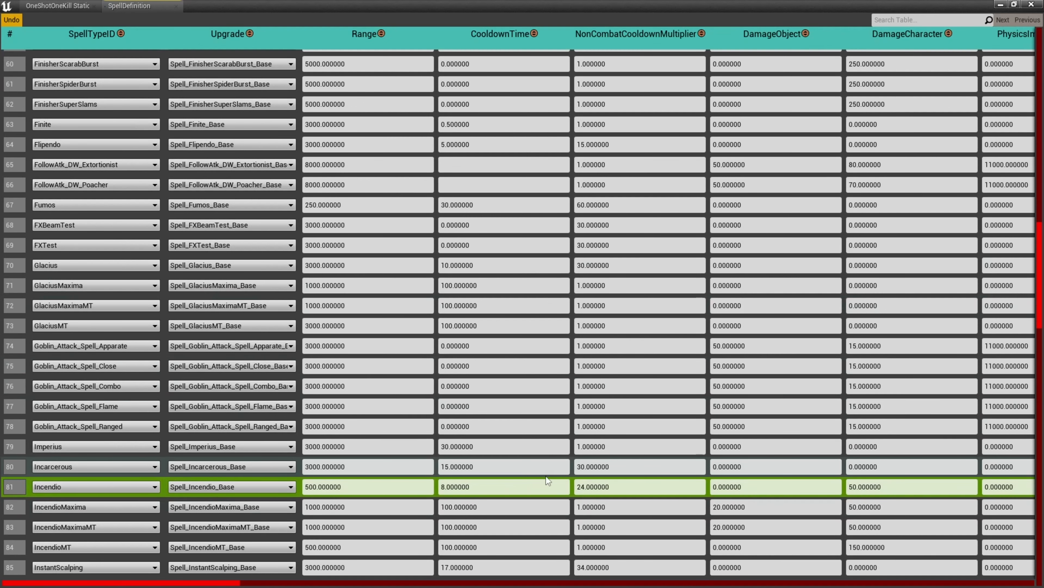
left_click(739, 486)
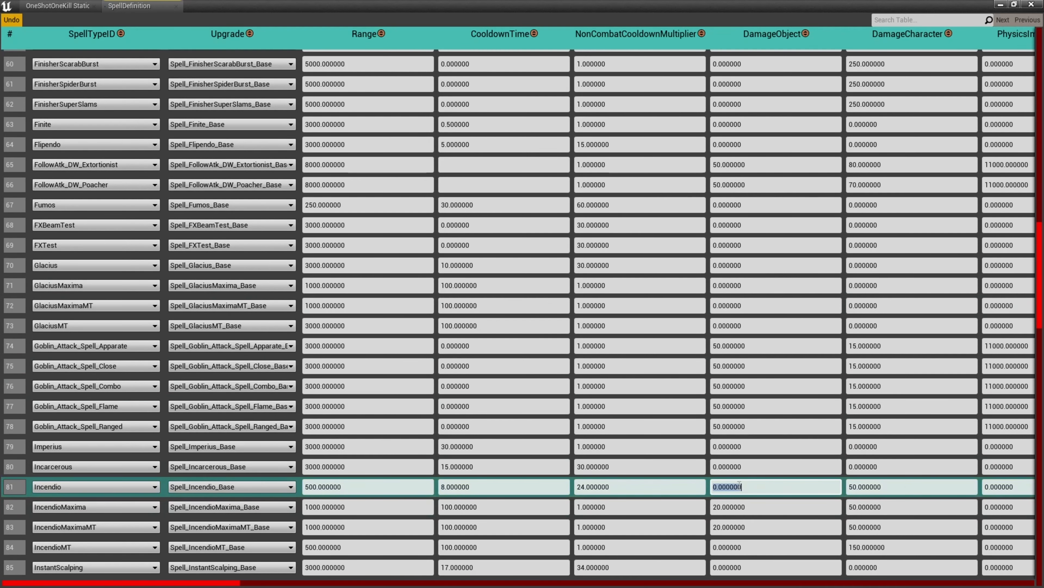
left_click(872, 486)
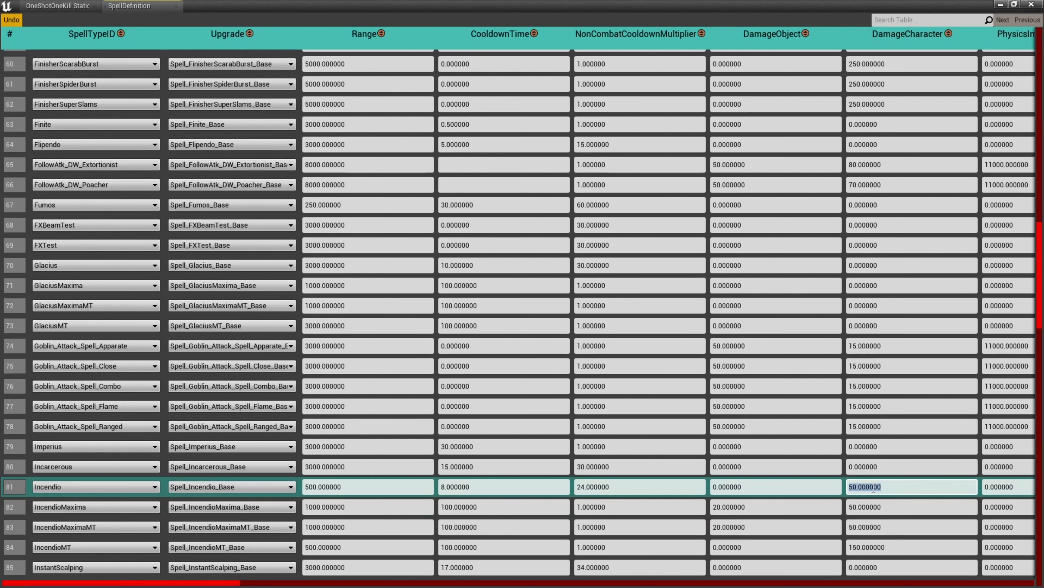
type("10000000")
key("Return")
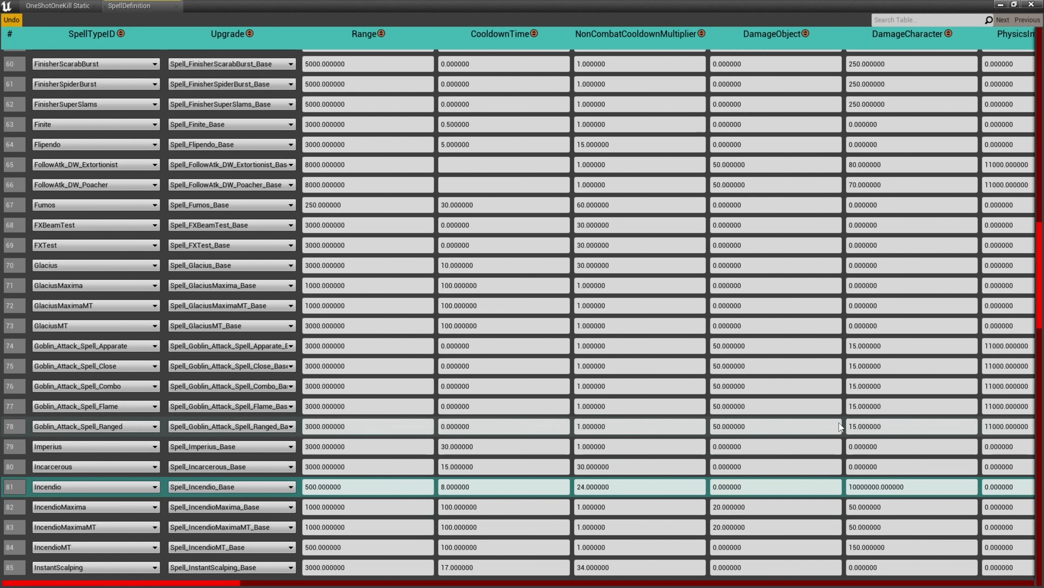
Set the DamageCharacter value of the base Stupefy row to 10000000
scroll(815, 413, "down", 10)
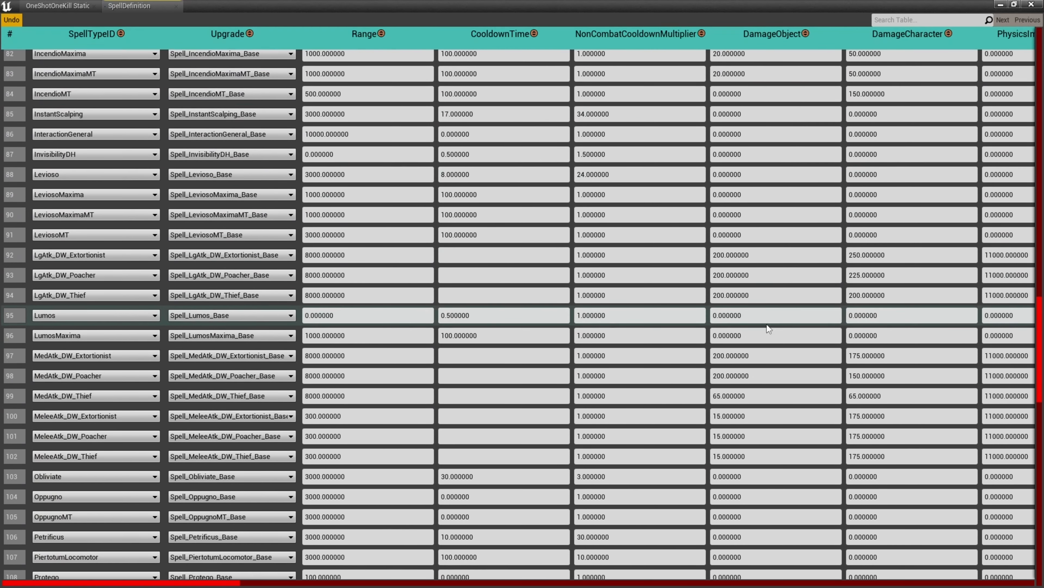
scroll(769, 323, "down", 8)
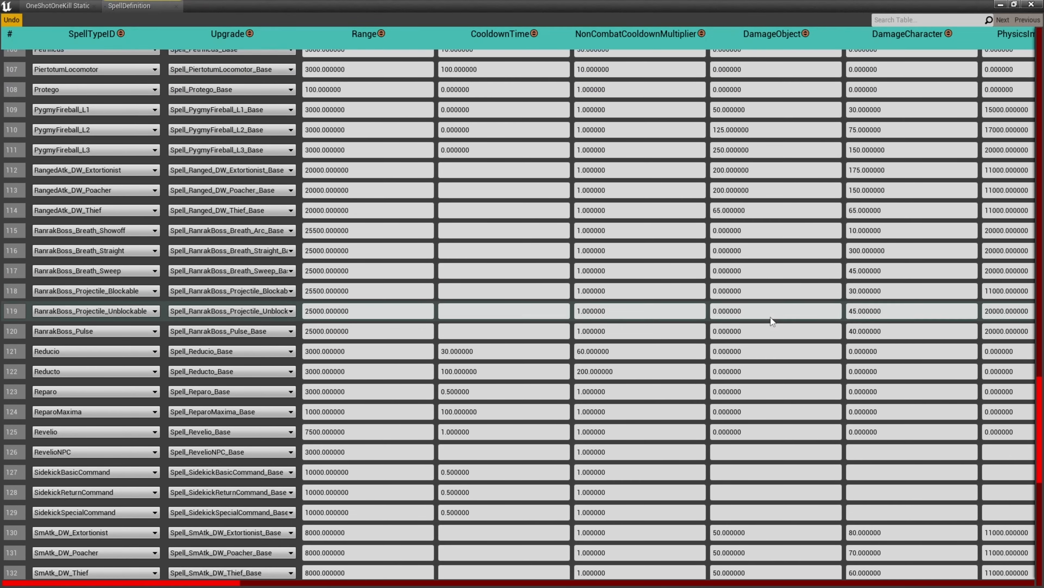
scroll(770, 321, "down", 3)
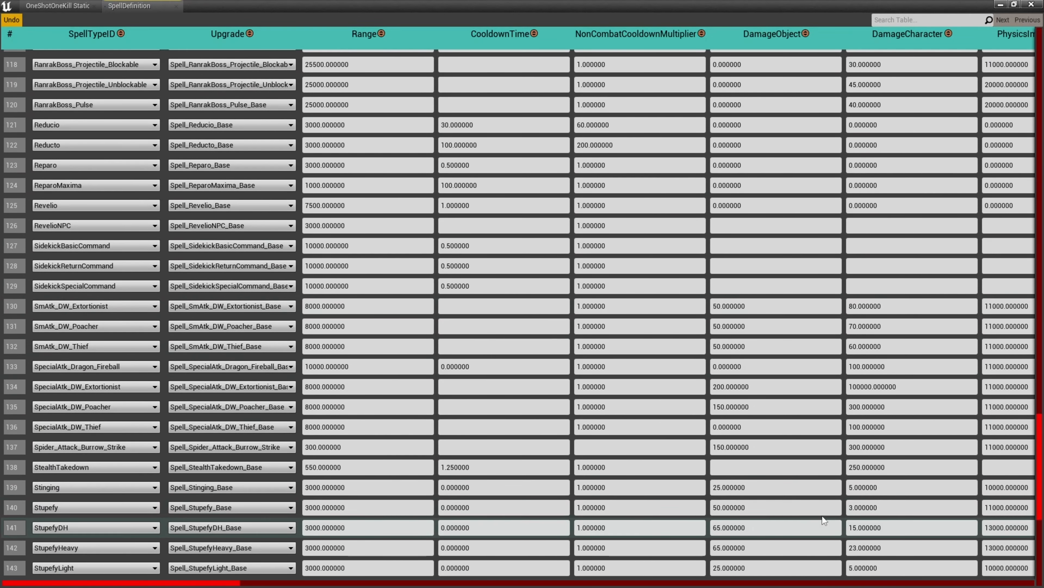
left_click(835, 514)
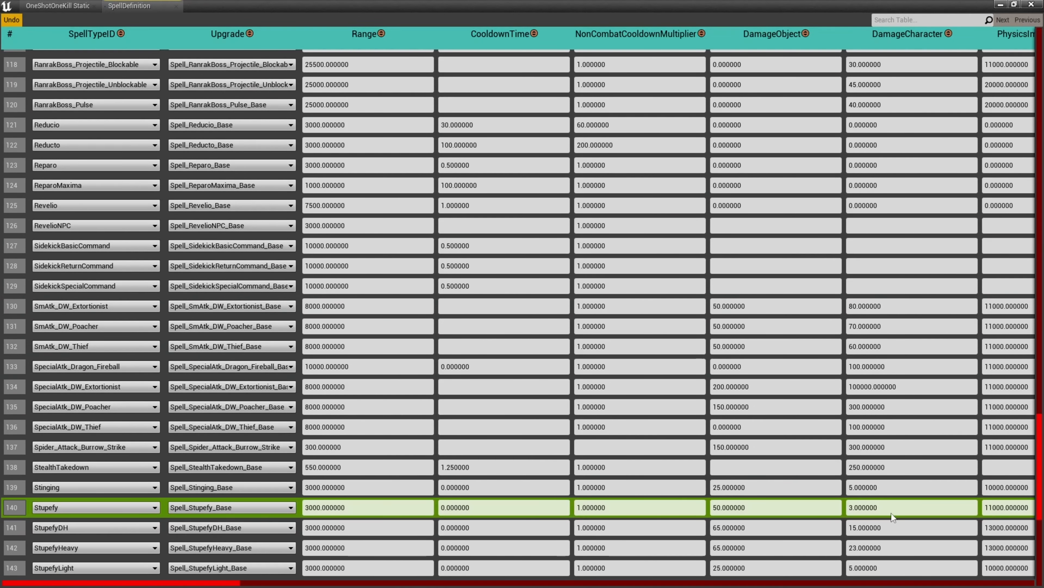
left_click(933, 510)
key("ctrl+a")
type("10000000.000000")
Set the DamageCharacter value of the StupefyHeavy row to 10000000
scroll(904, 473, "down", 3)
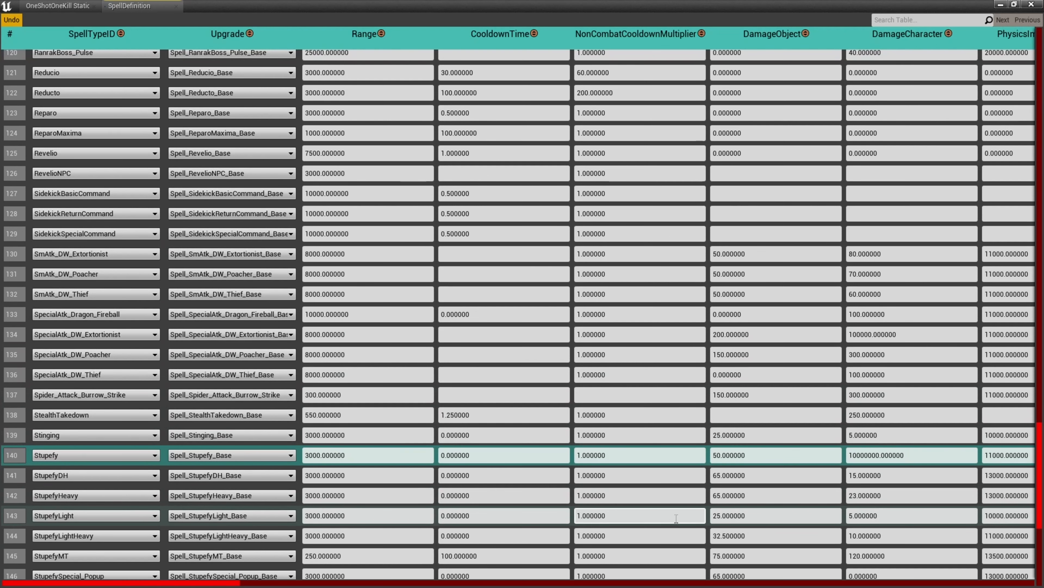
double_click(894, 498)
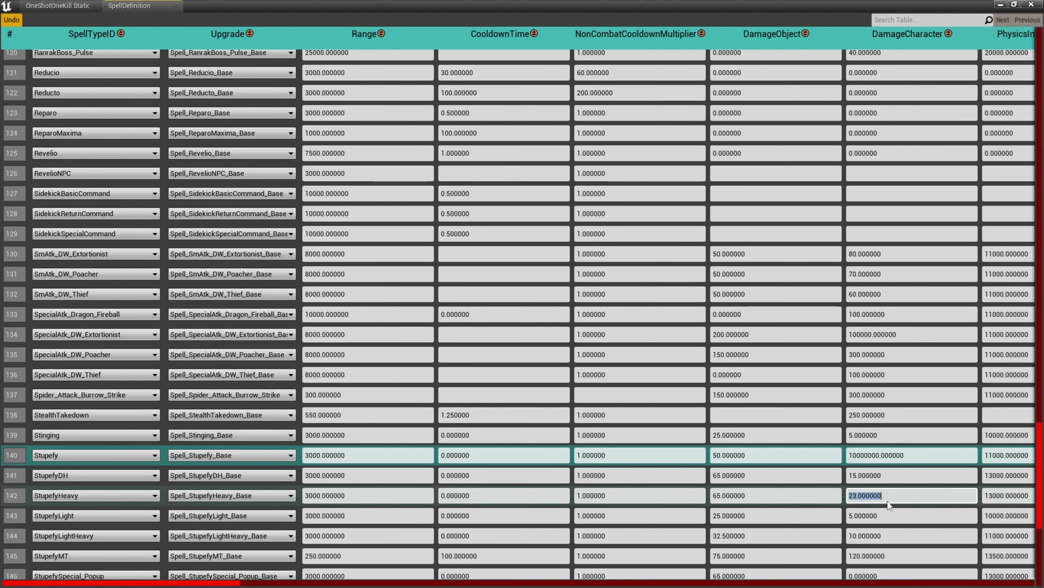
type("10000000.000000")
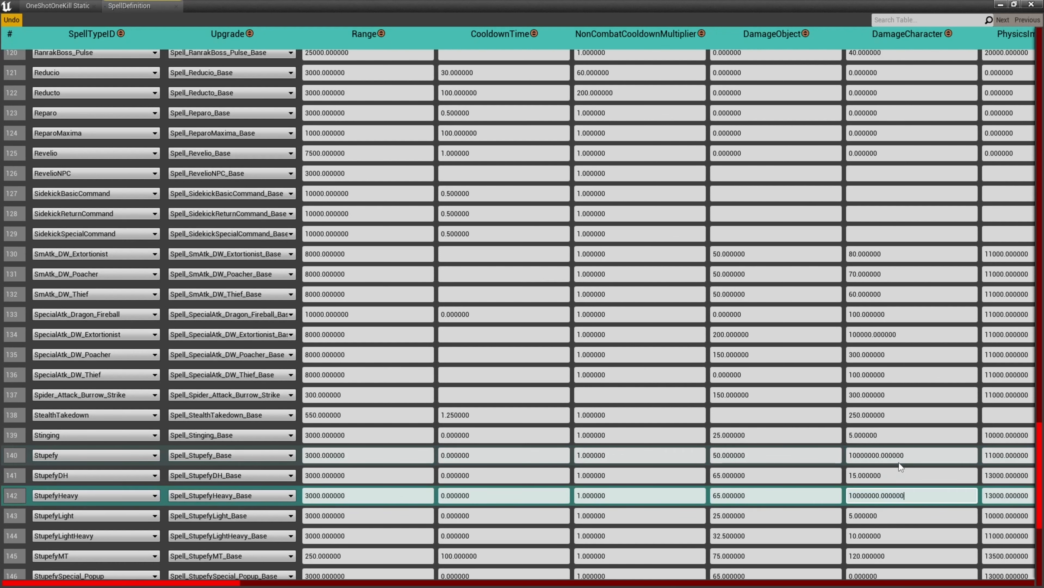
key("Return")
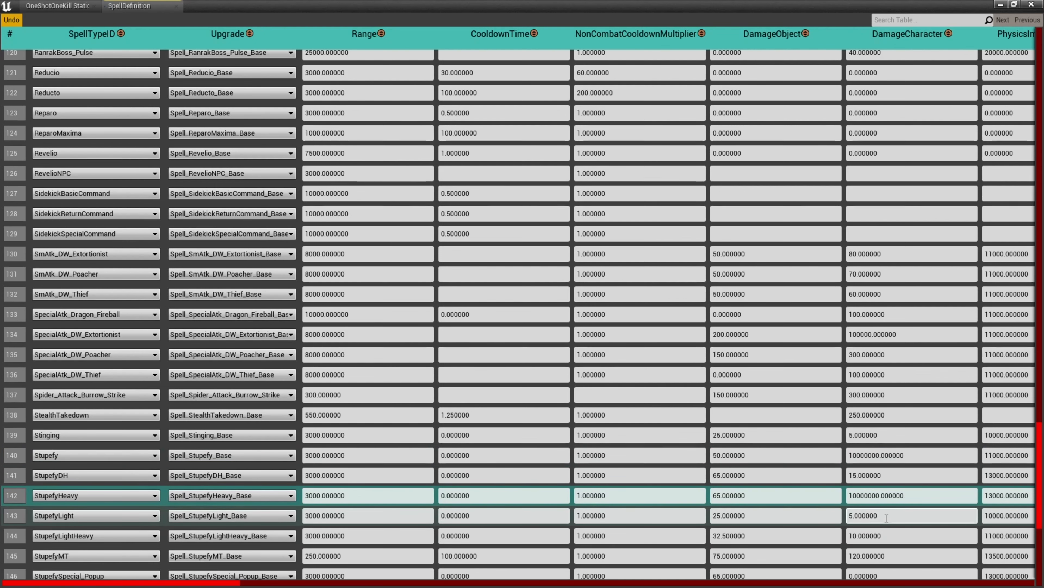
Set the DamageCharacter value of the StupefyLight row to 10000000 and close the SpellDefinition table
double_click(888, 515)
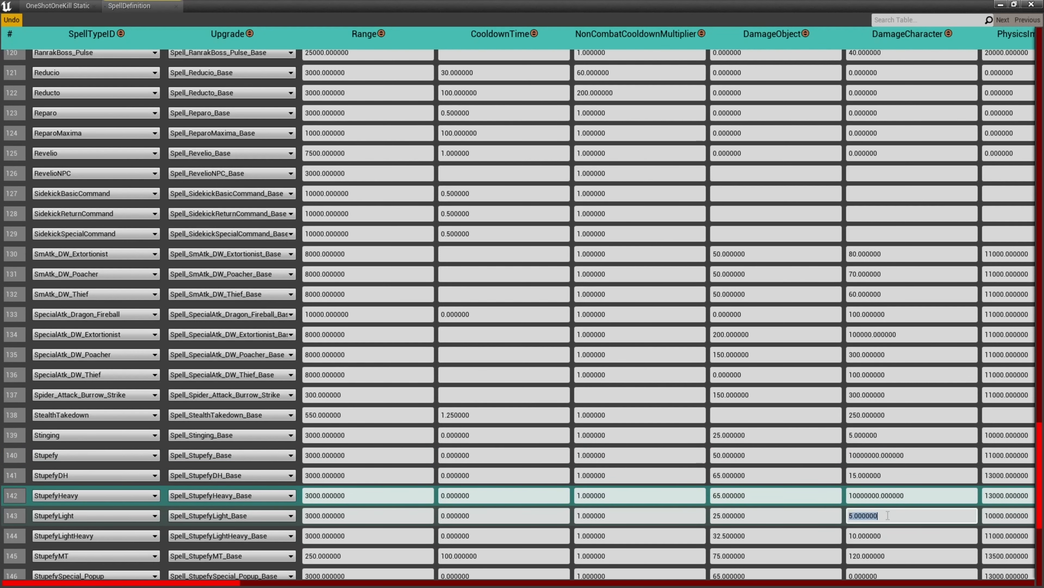
type("10000000.000000")
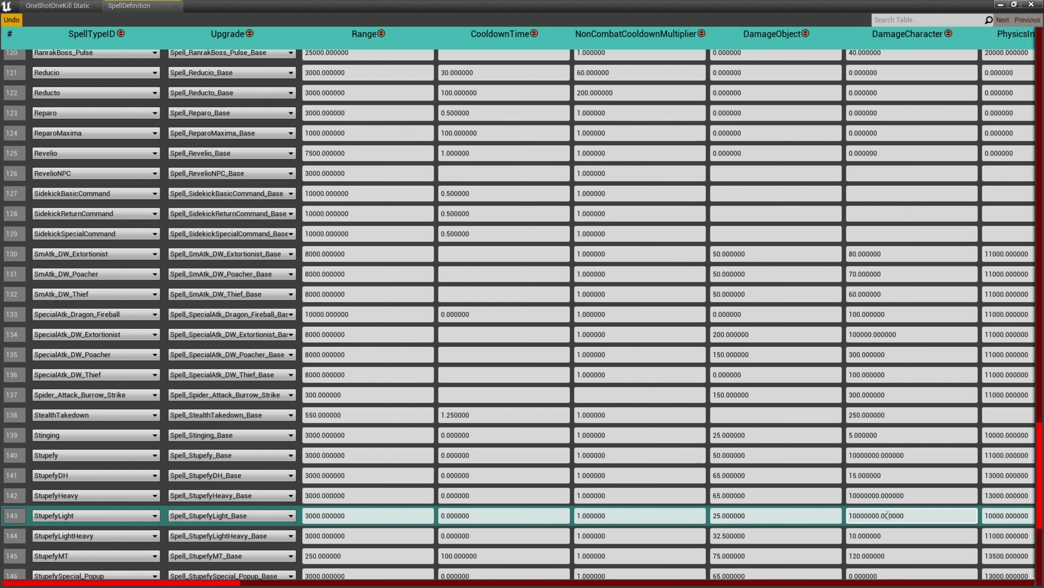
key("Return")
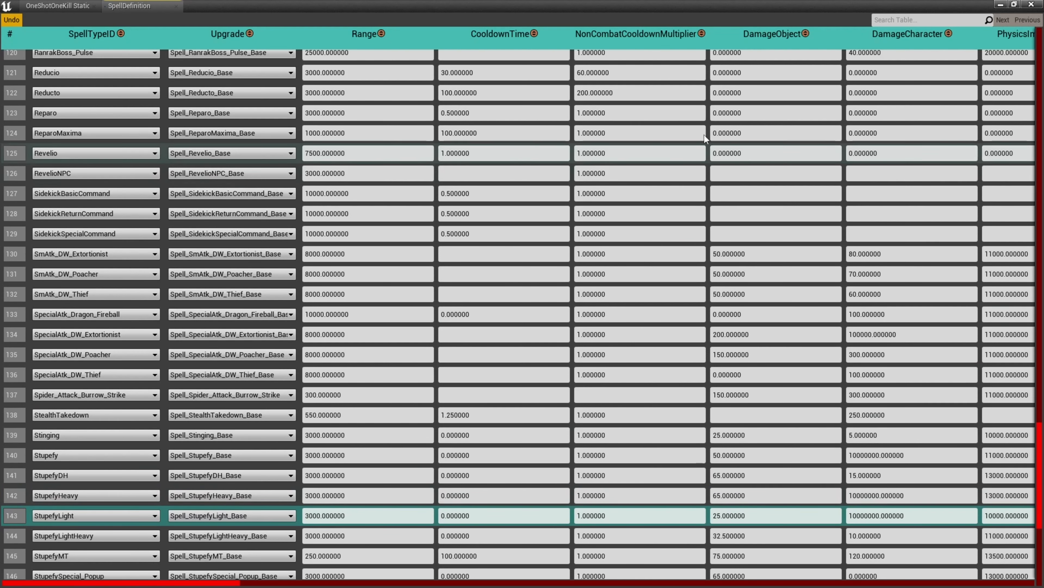
left_click(1031, 4)
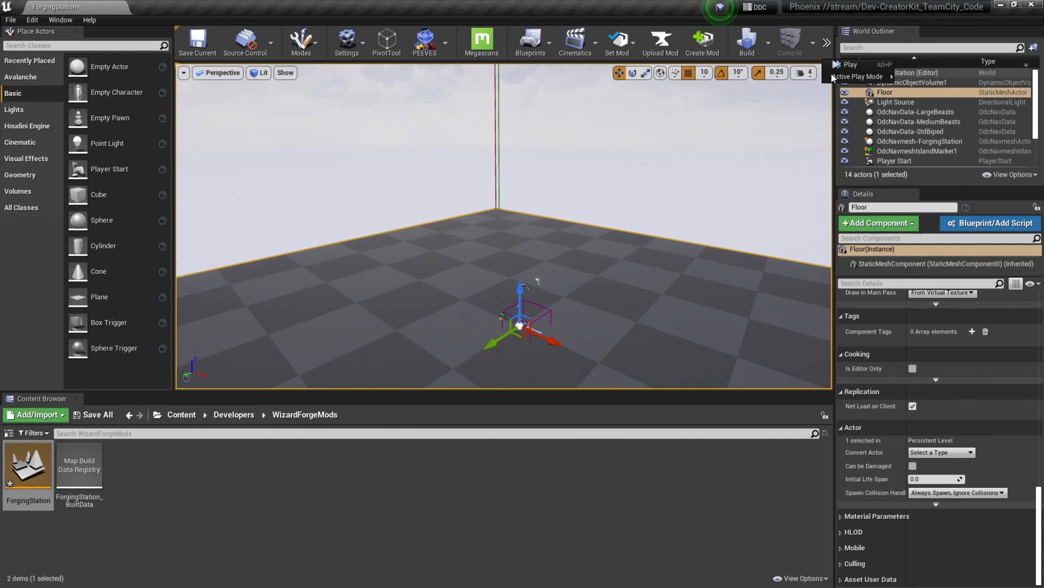
Play the ForgingStation level and run the character towards the armoured trolls, attacking them and dodging
left_click(826, 45)
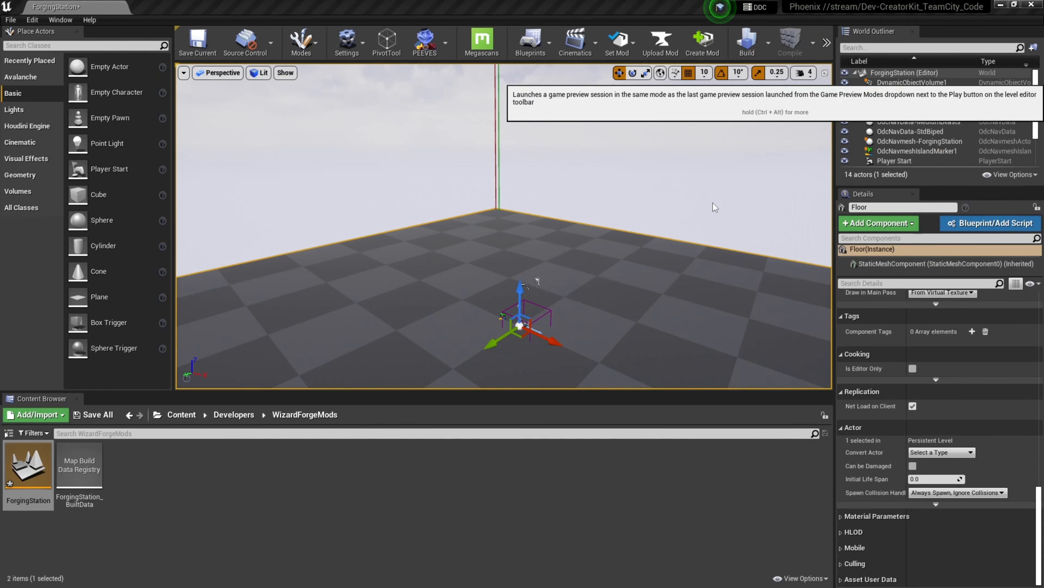
key("s")
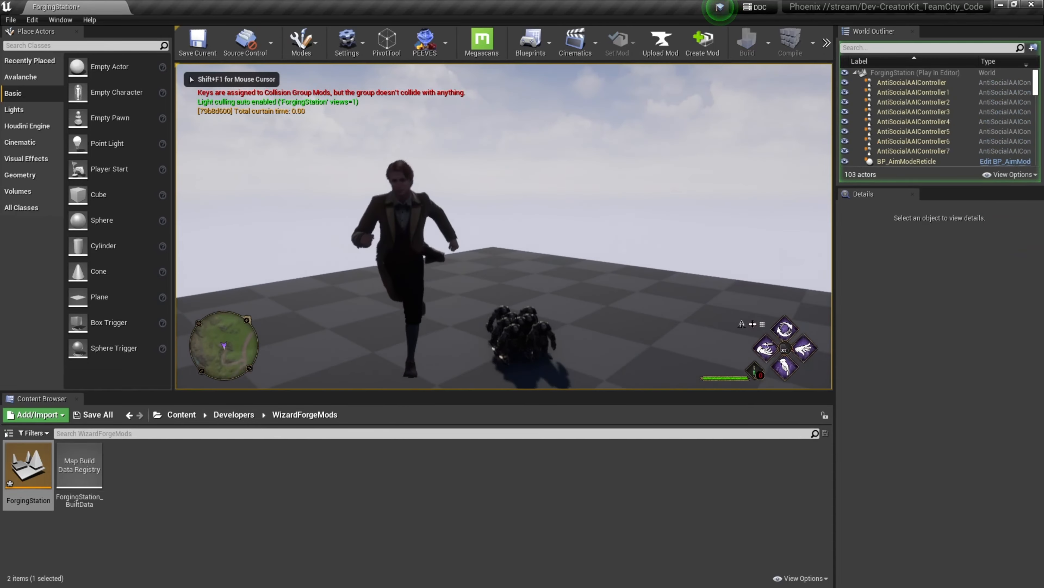
key("d")
key("w")
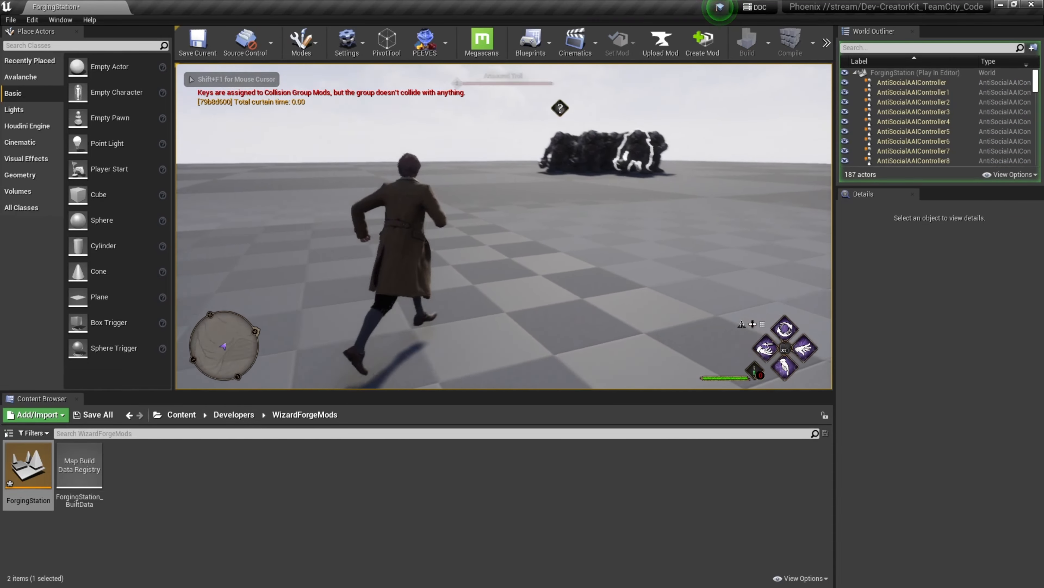
key("1")
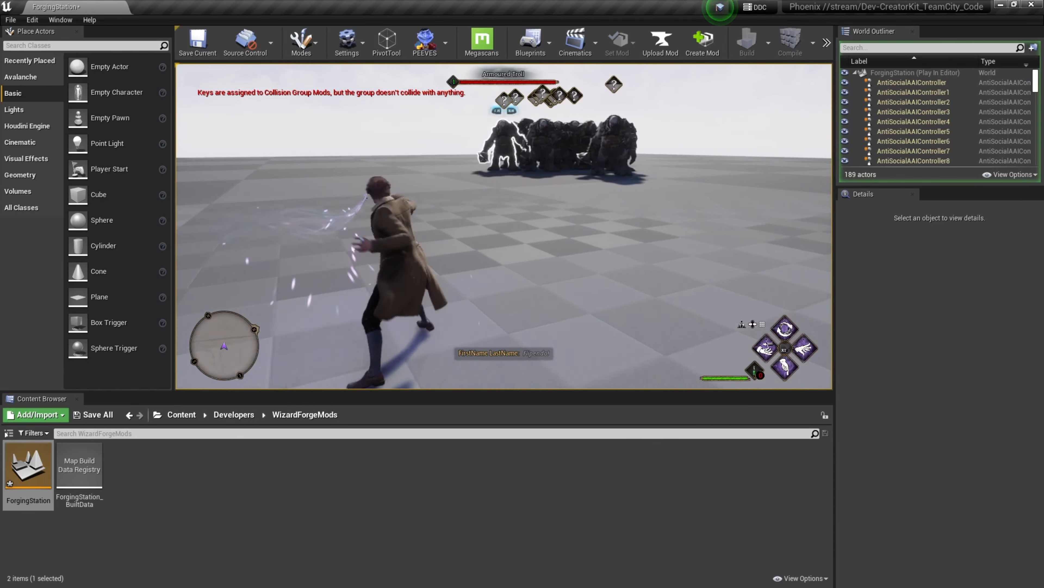
key("ctrl")
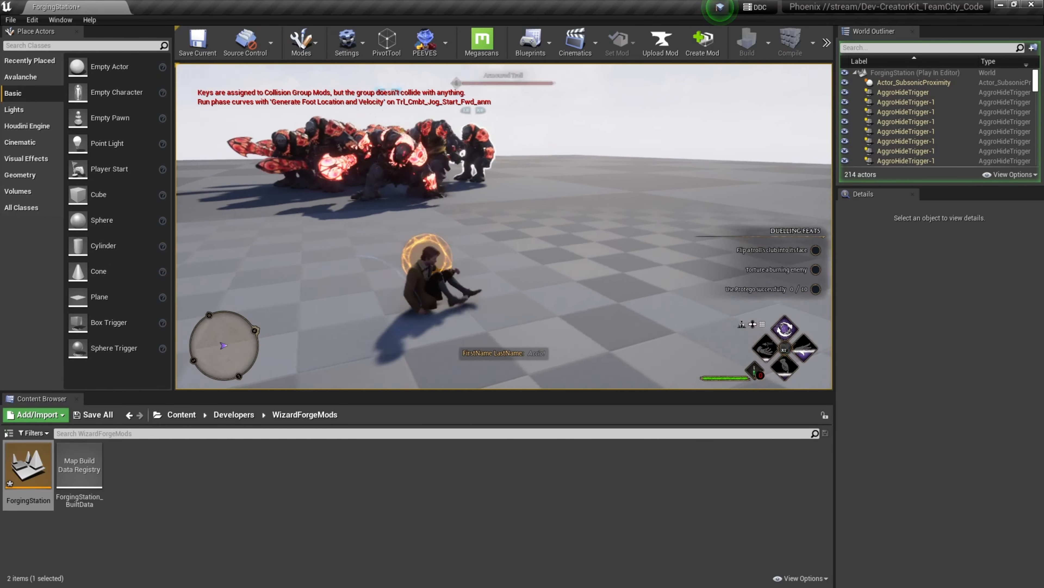
Assign the yellow starburst spell to the top slot and the green masked-head spell to the right slot, and cast on the trolls
key("t")
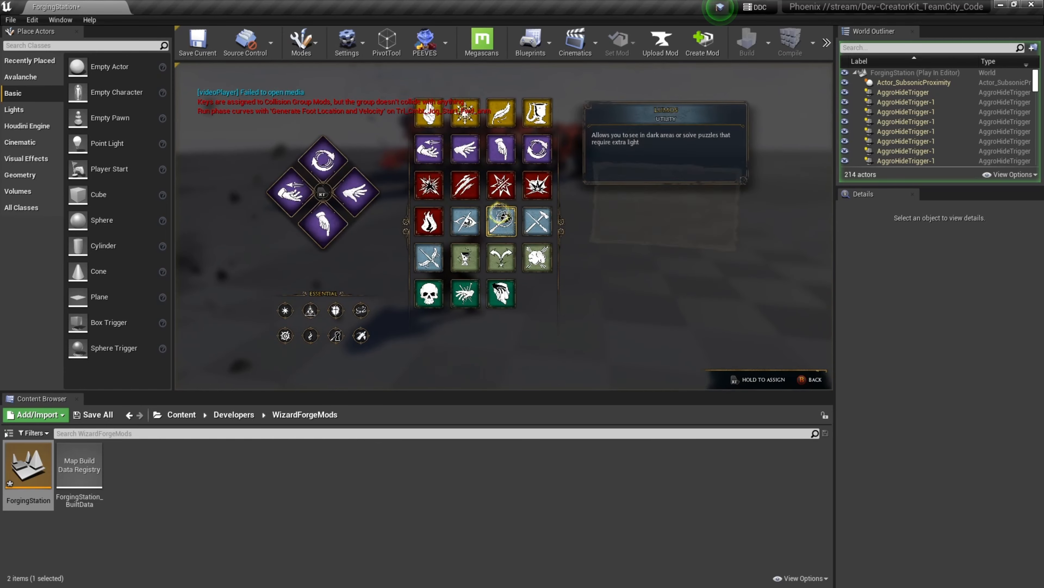
left_click(471, 120)
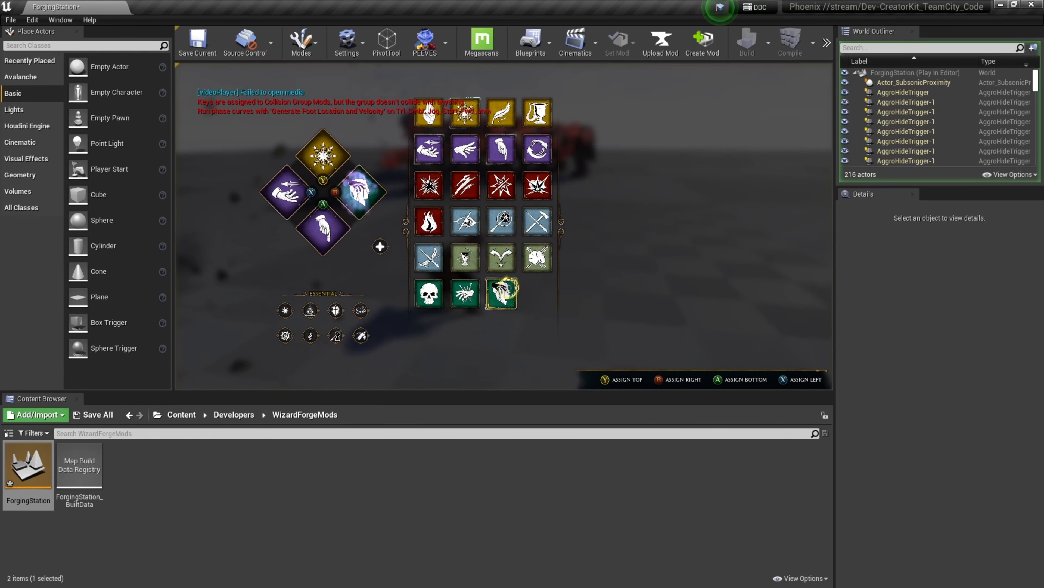
key("Escape")
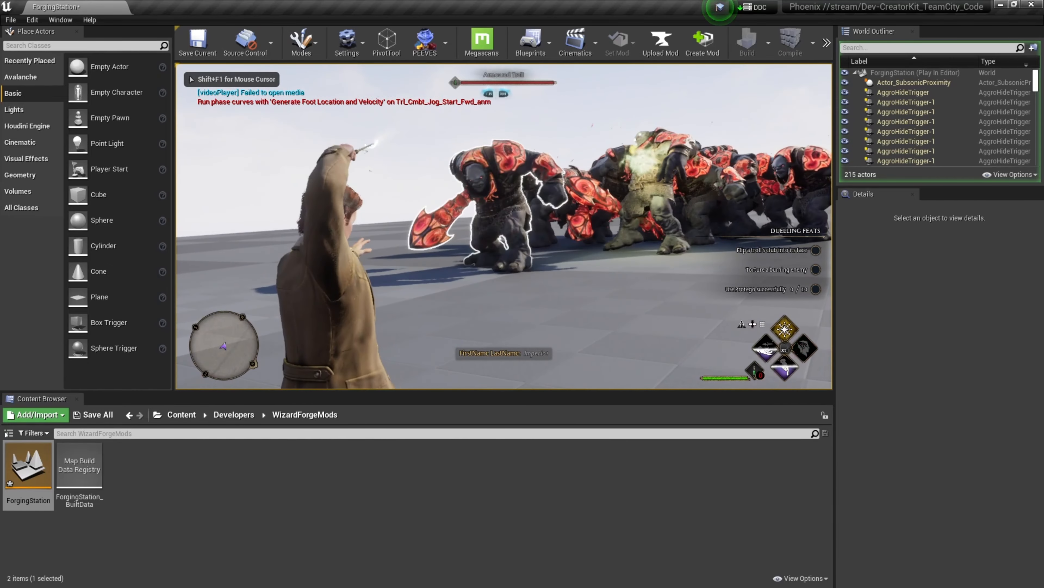
key("1")
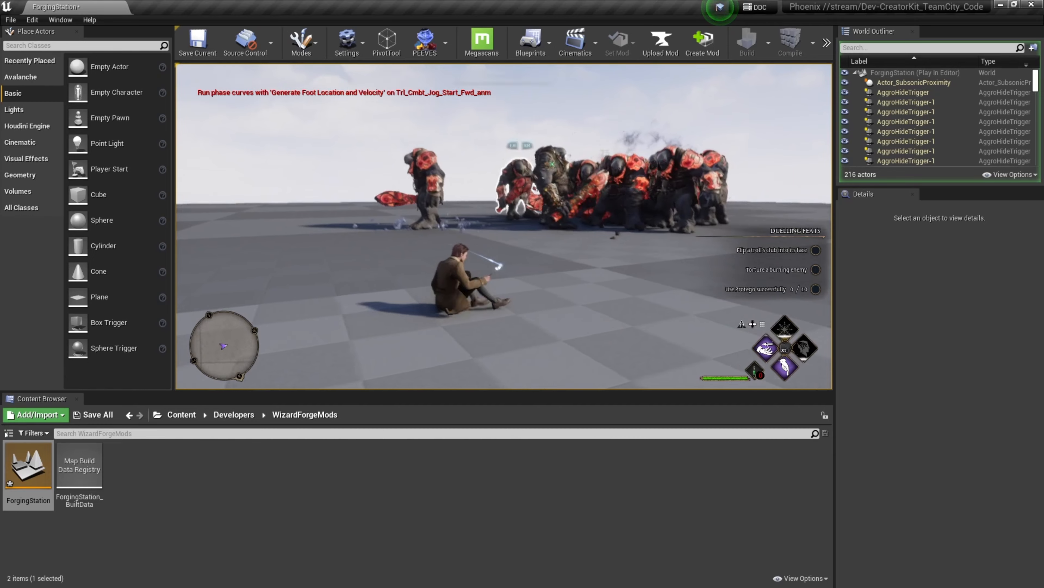
Equip the red damage spells from the third row in the spell slots and test them on the trolls
key("t")
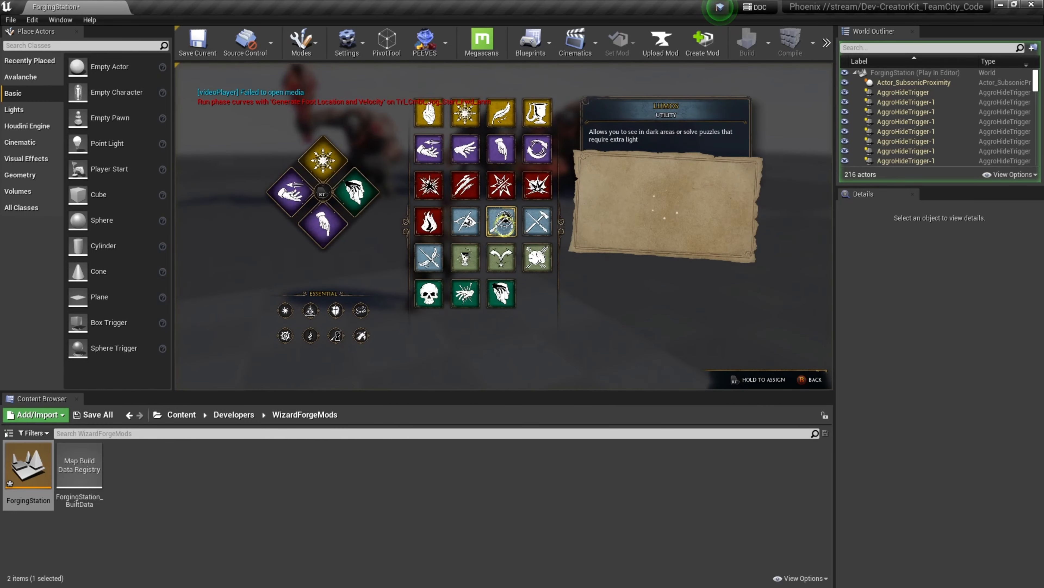
left_click(430, 187)
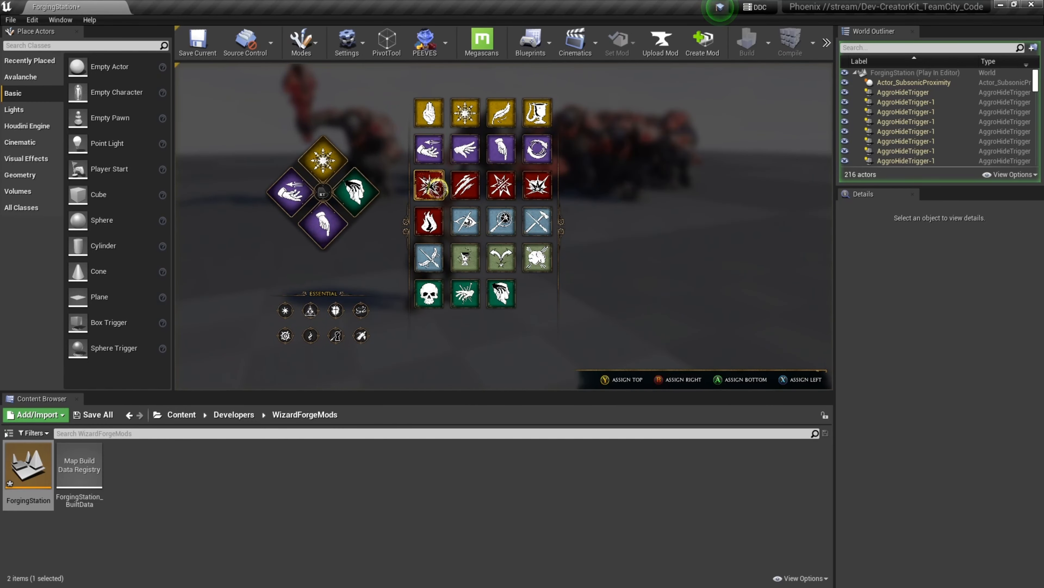
key("y")
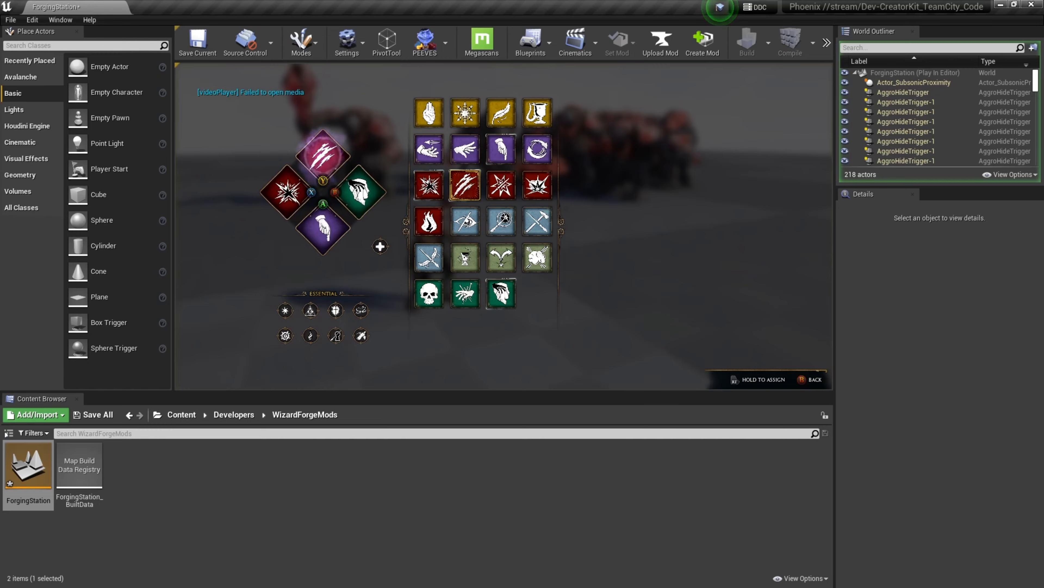
key("b")
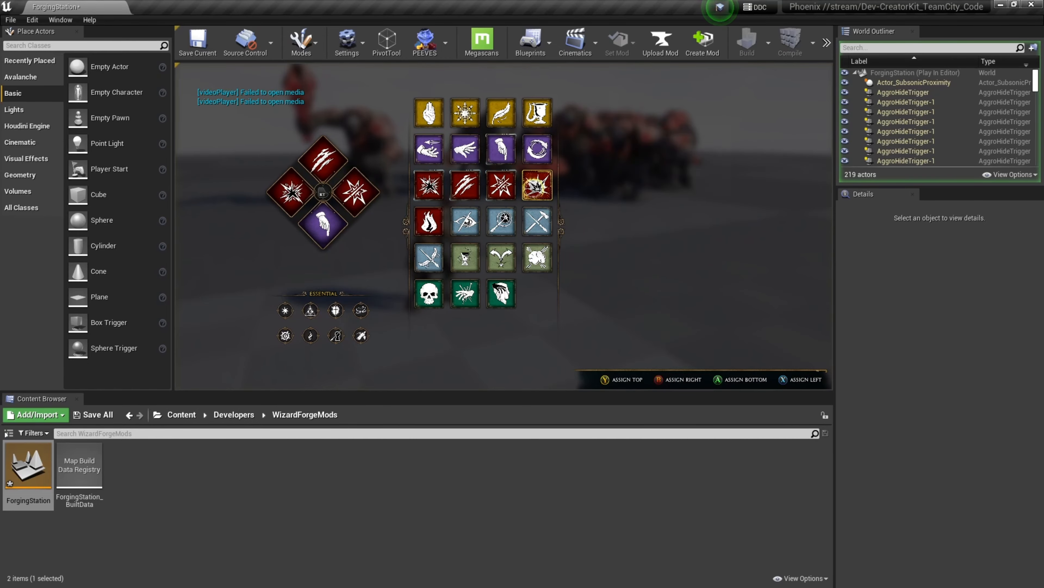
key("Escape")
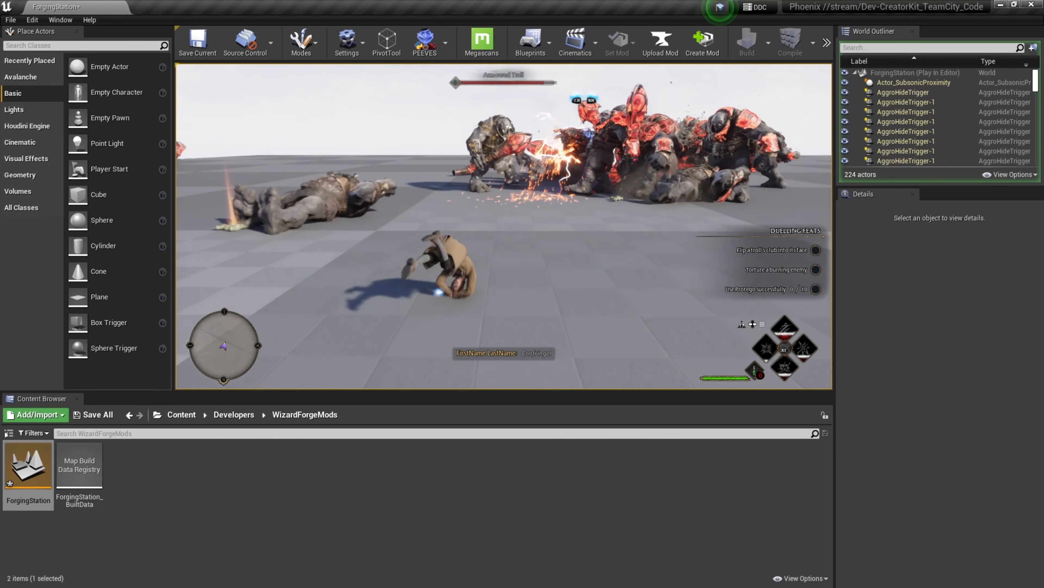
End the play test and return to editing the ForgingStation level
key("t")
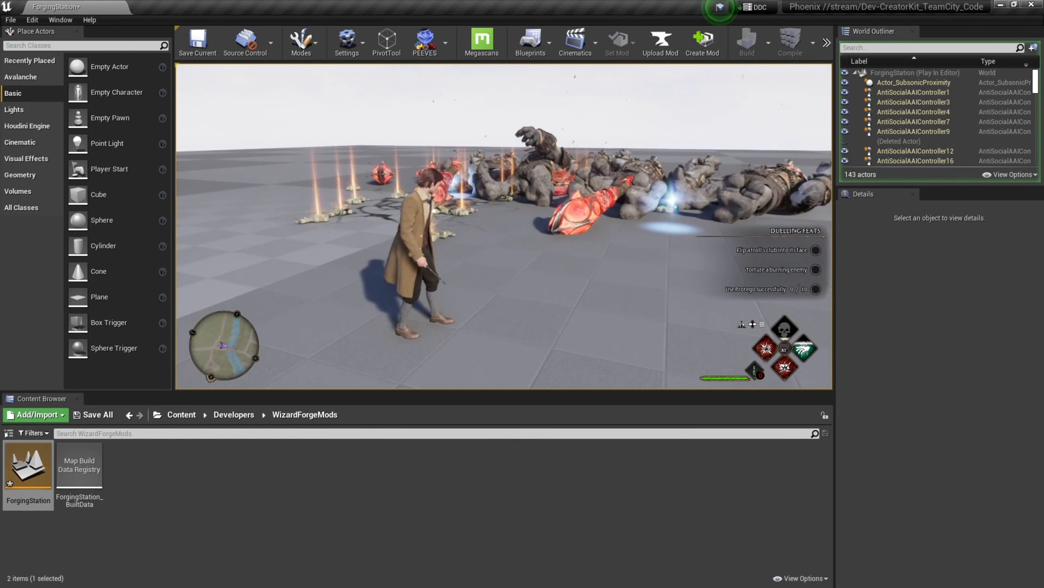
key("Escape")
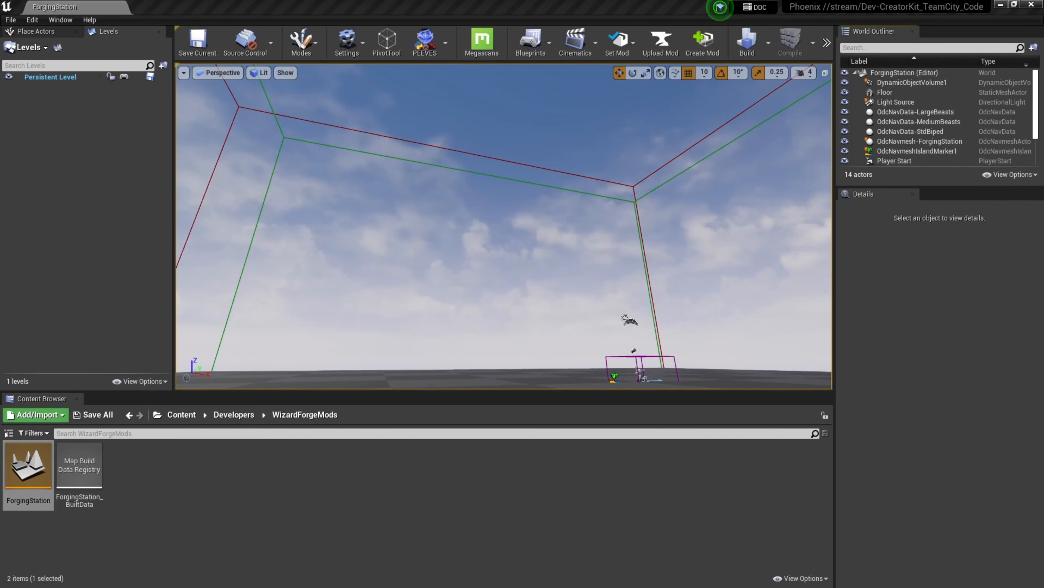
Open the CurseForge upload form for the OneShotOneKill mod and set its mod name to One Shot One Kill
left_click(661, 41)
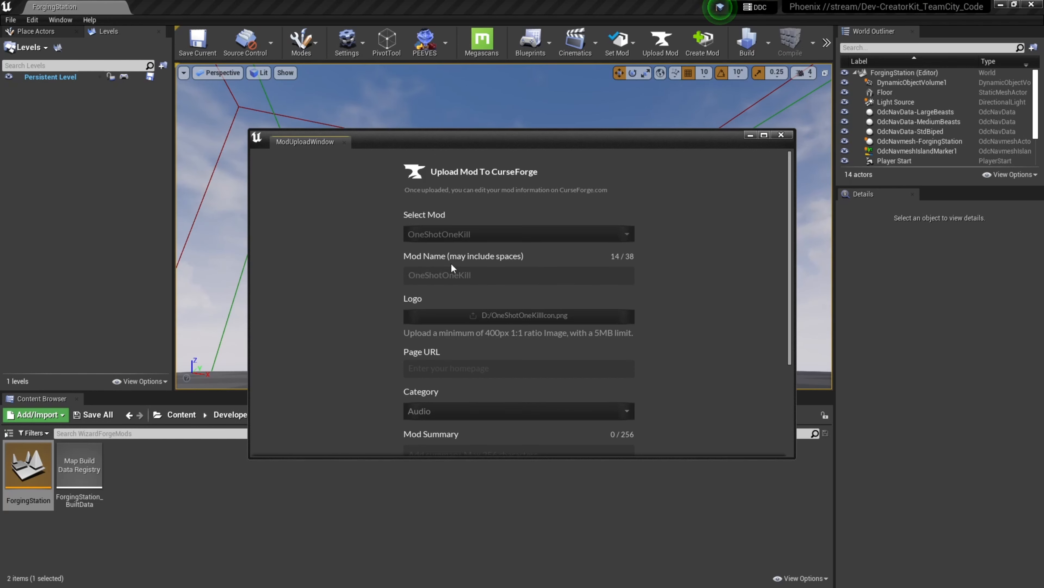
left_click(427, 274)
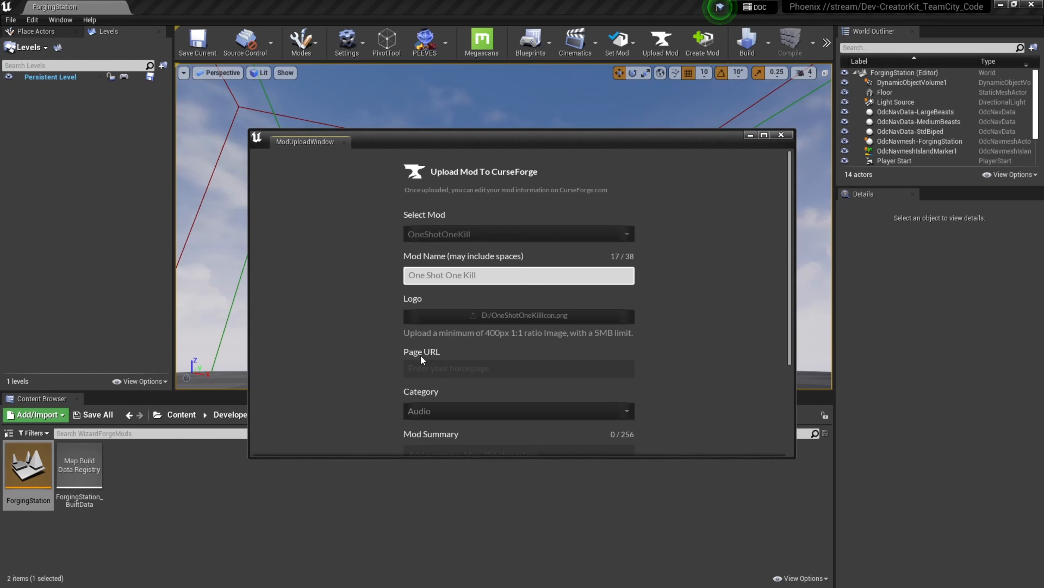
Put the OneShotOneKillIcon.png preview away, enlarge the upload form and set the mod category to Gameplay
mouse_move(431, 337)
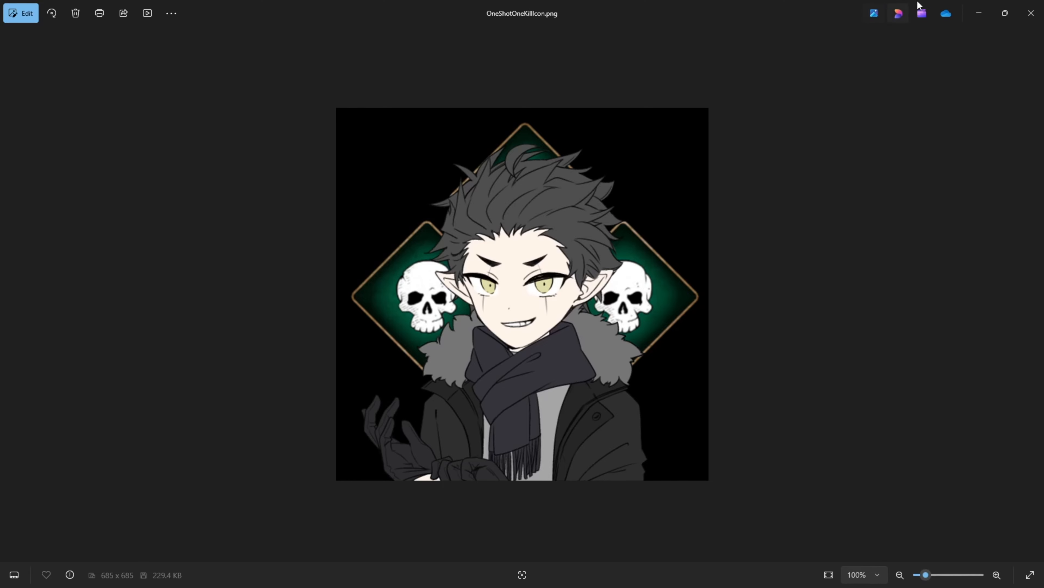
left_click(979, 15)
scroll(702, 298, "down", 3)
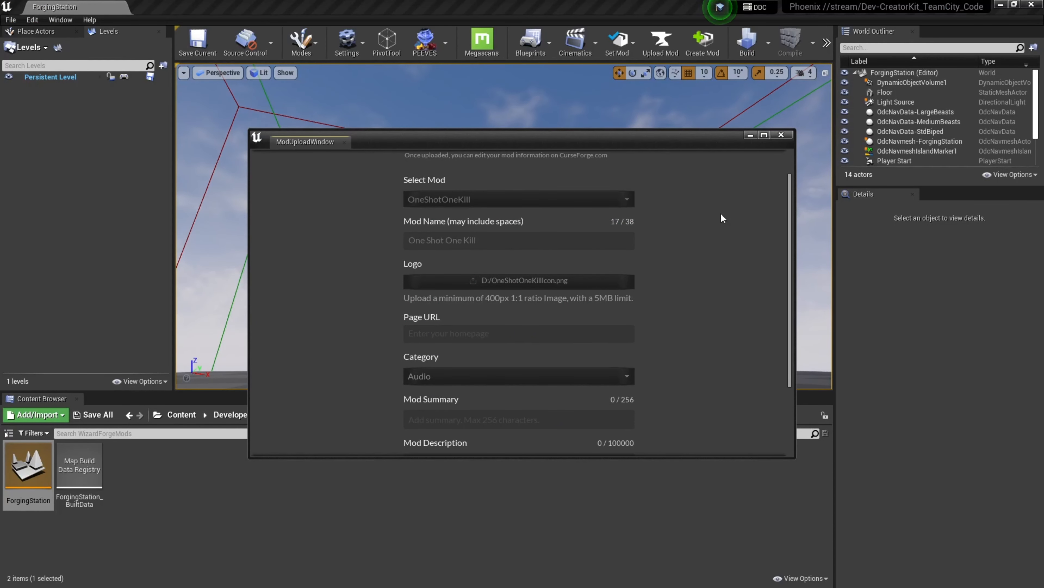
left_click(763, 135)
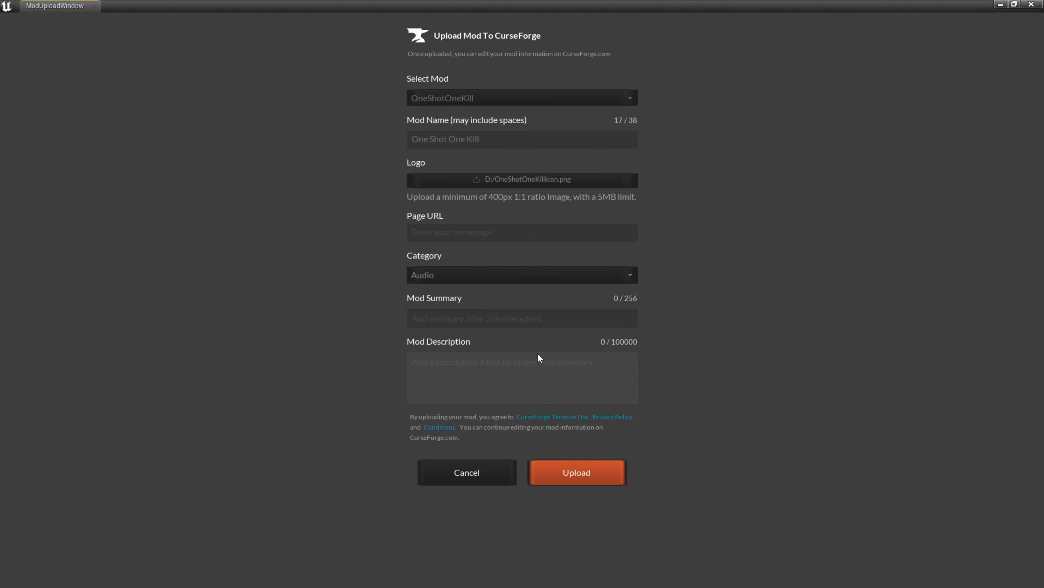
left_click(567, 279)
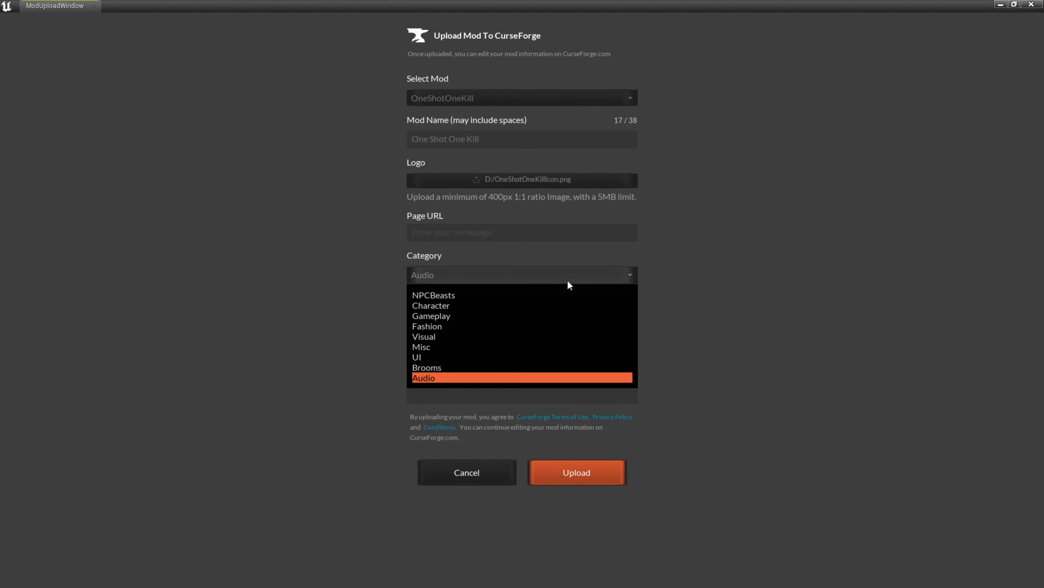
left_click(551, 320)
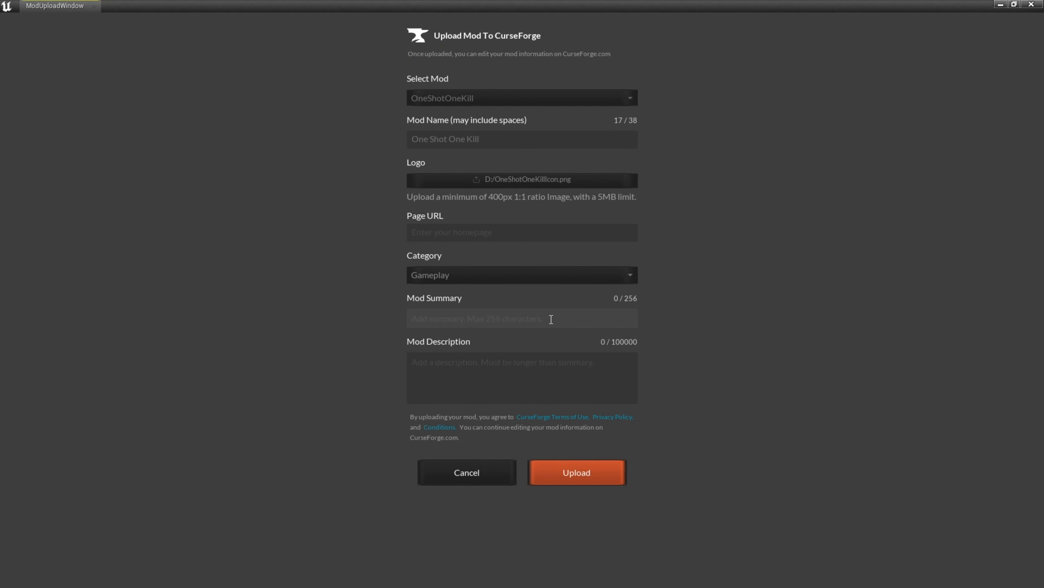